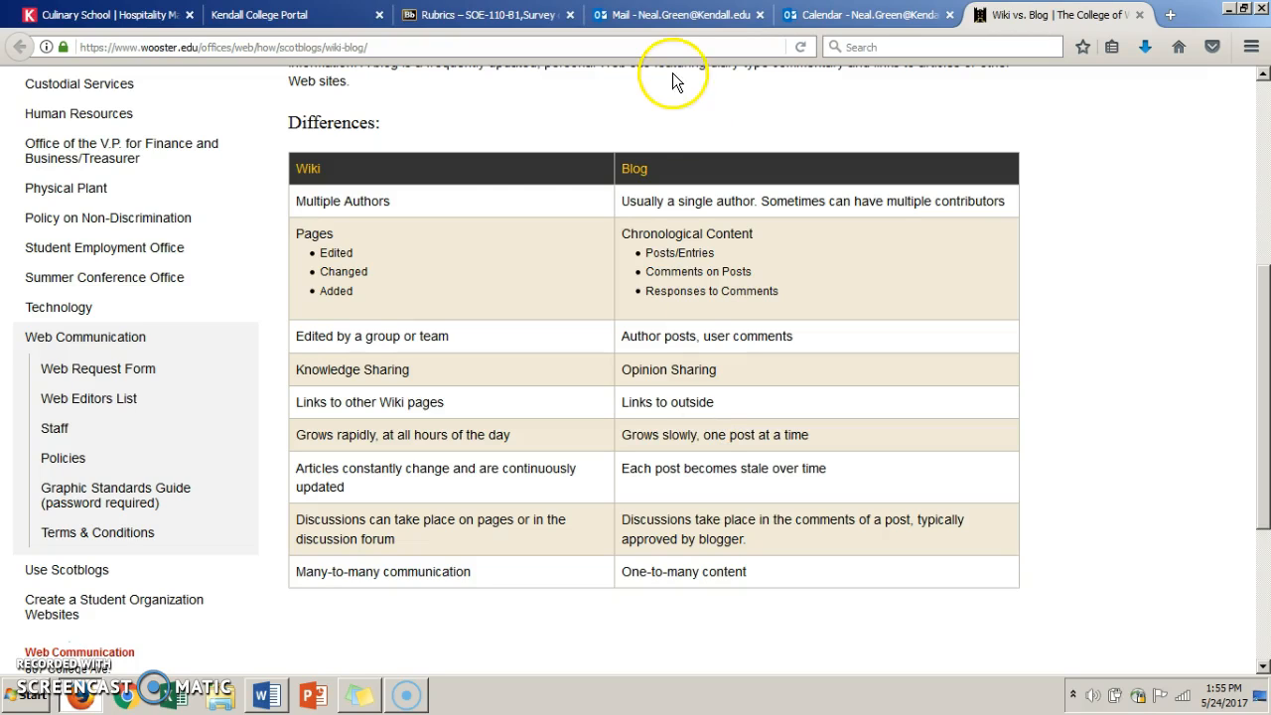
- Switch to the Blackboard course SOE-110-B1 and open its Blogs tool
click(484, 19)
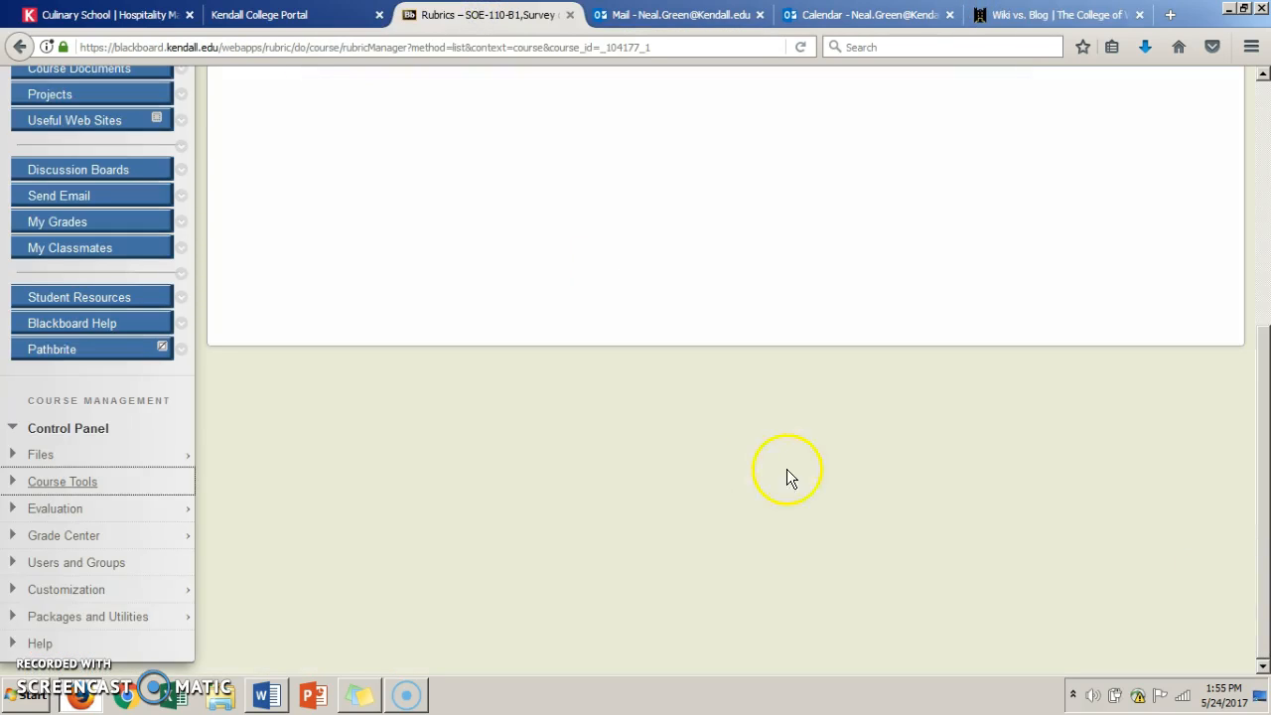
click(76, 494)
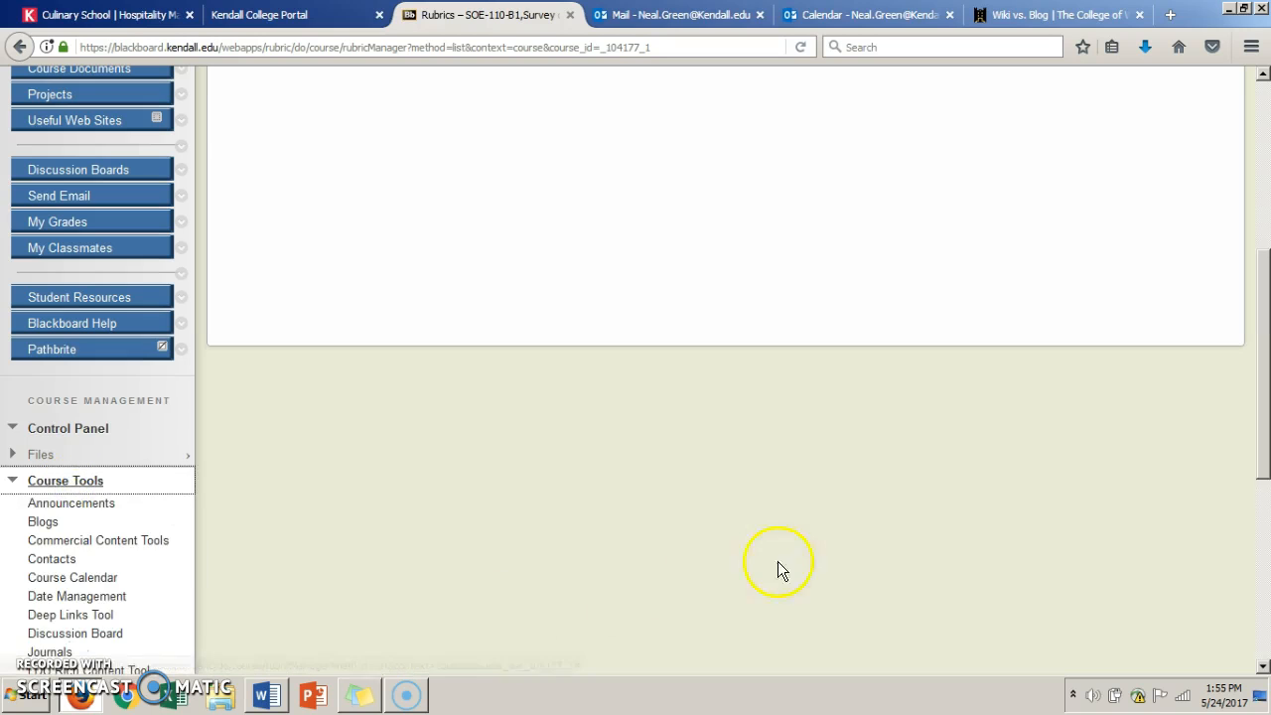
scroll(1264, 672, down, 3)
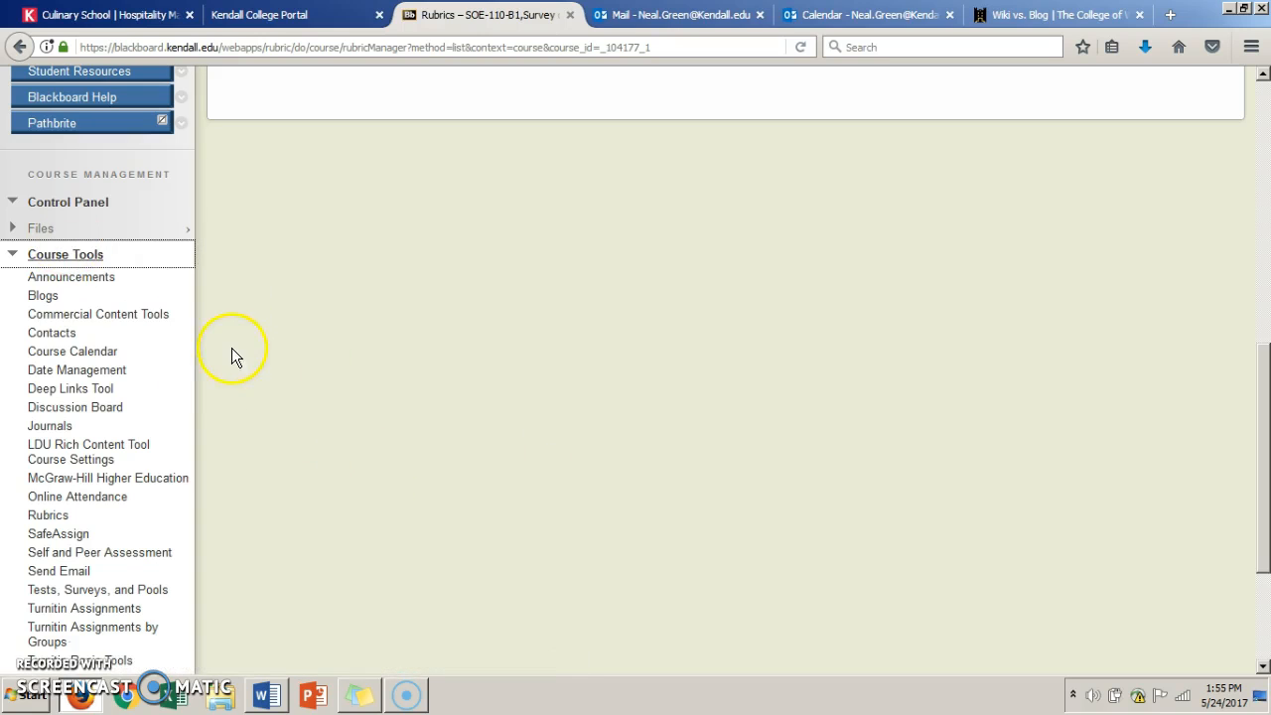
click(45, 296)
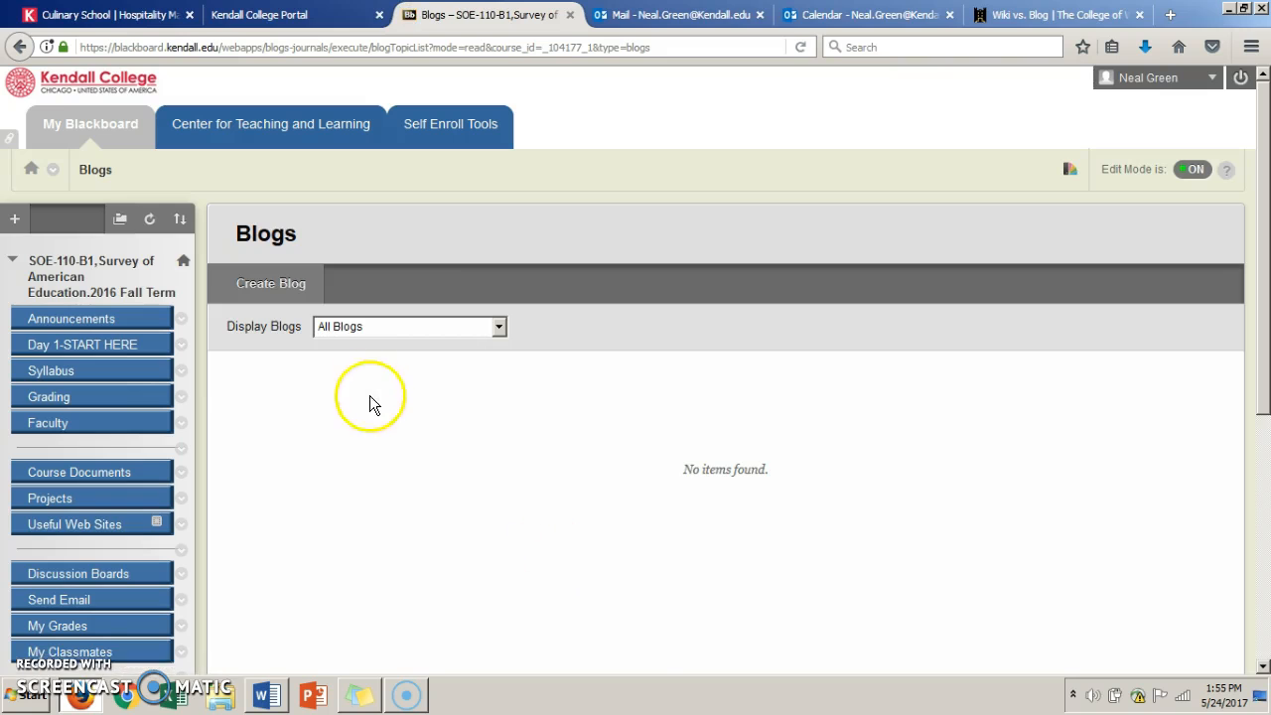
- Start a new blog named "Test" with the instructions "This is a test blog."
click(253, 284)
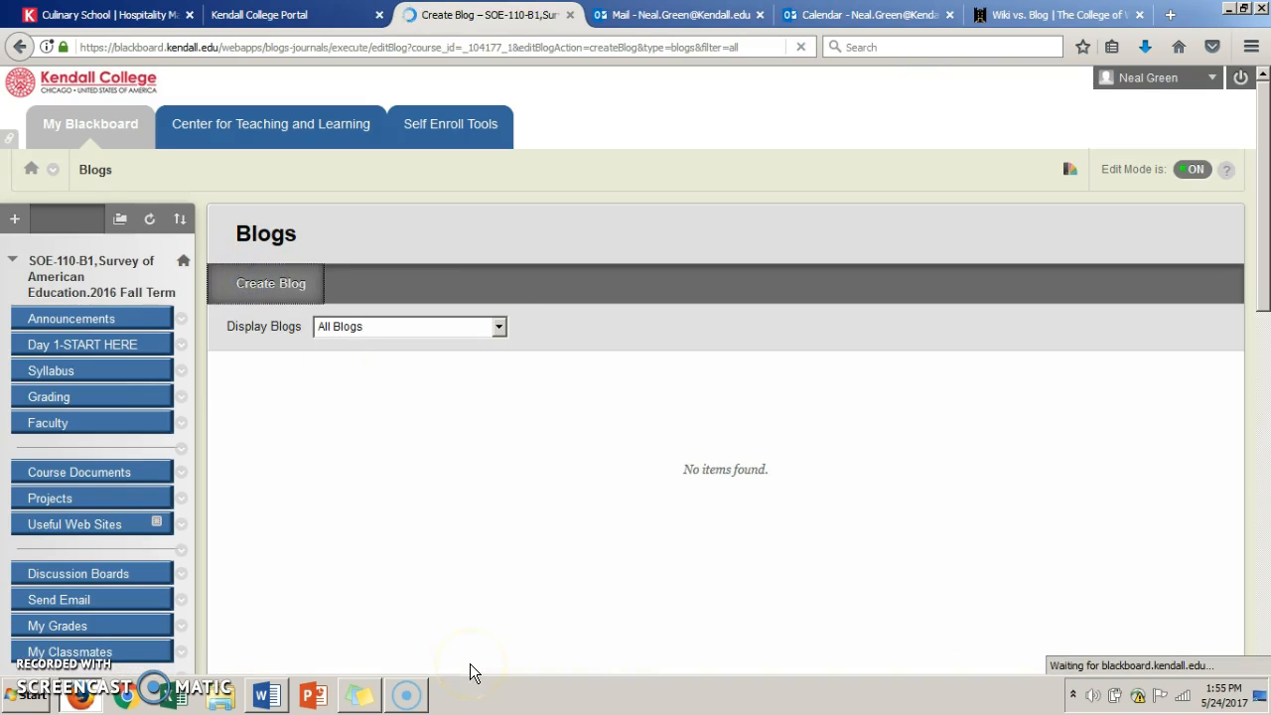
text(Test)
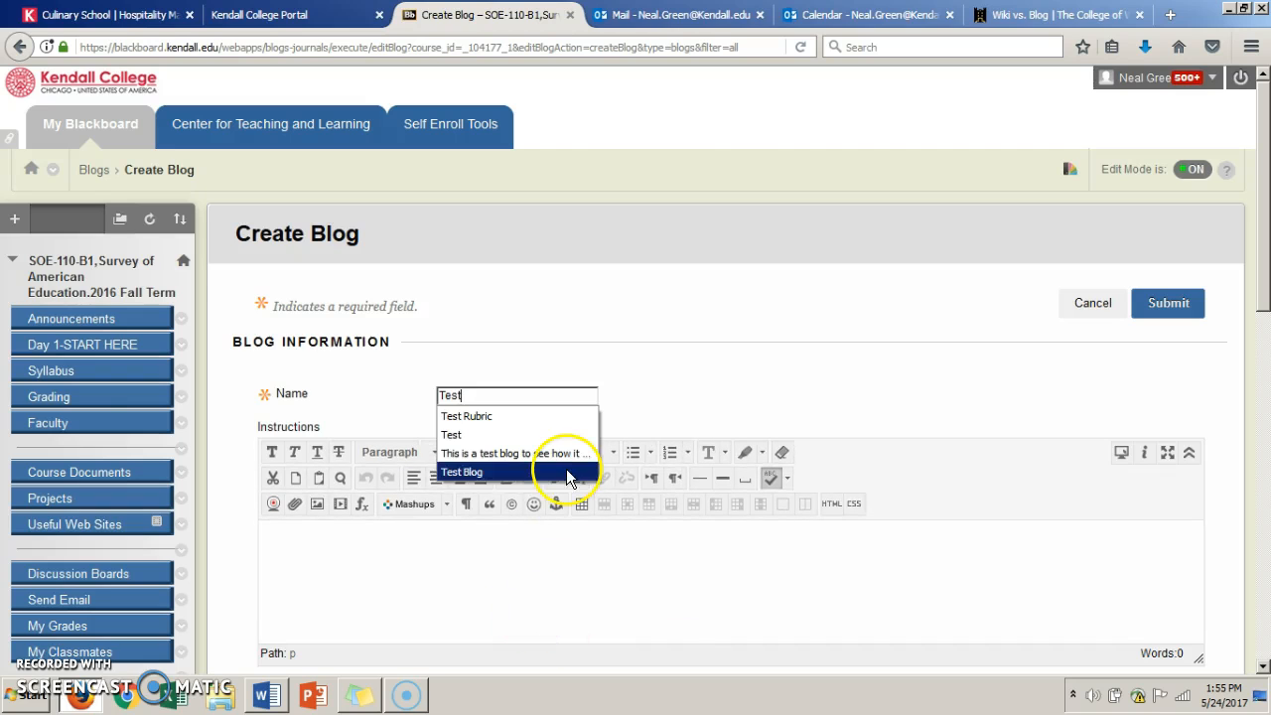
click(473, 566)
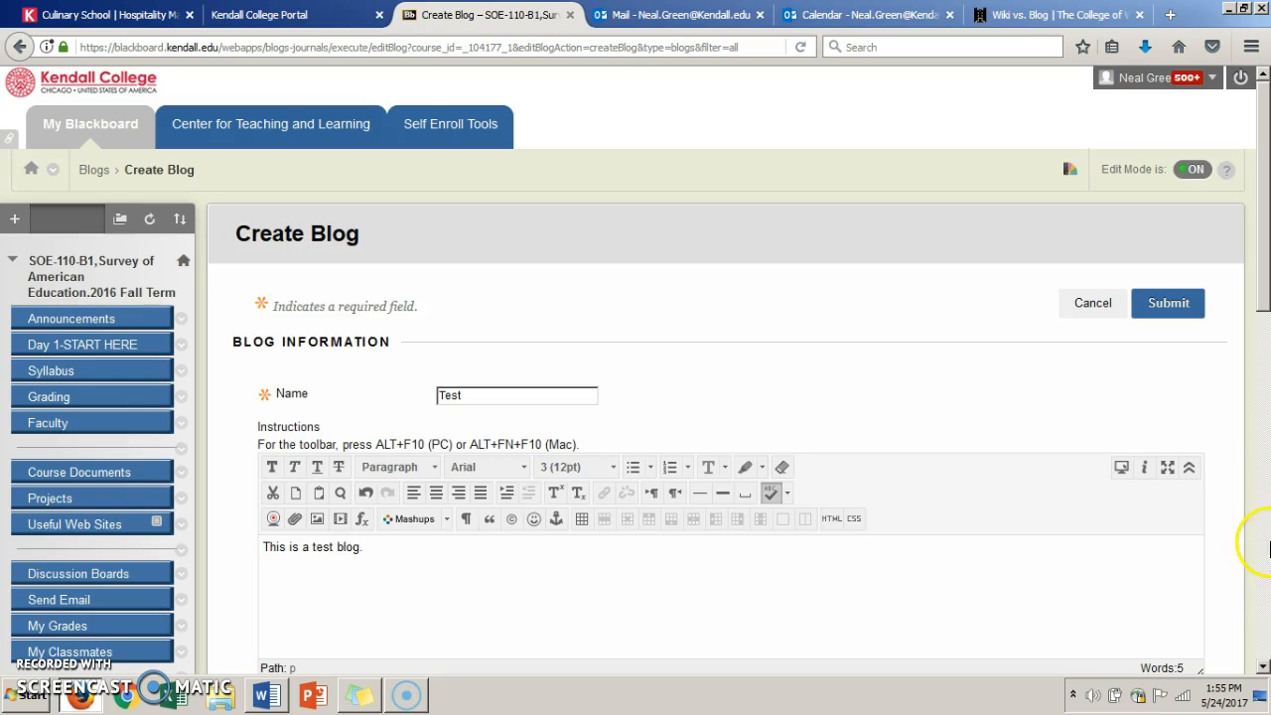
- Allow anonymous comments on the blog and let users edit and delete entries and delete comments
click(1261, 554)
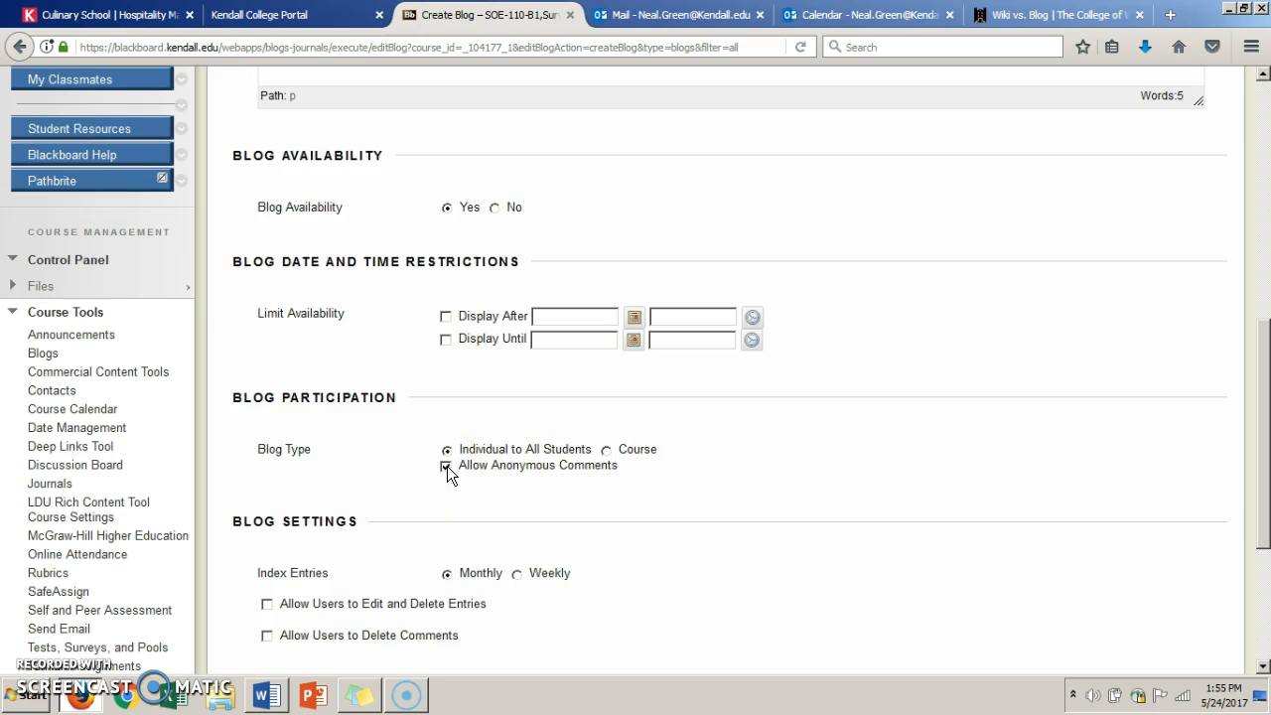
click(267, 603)
click(266, 636)
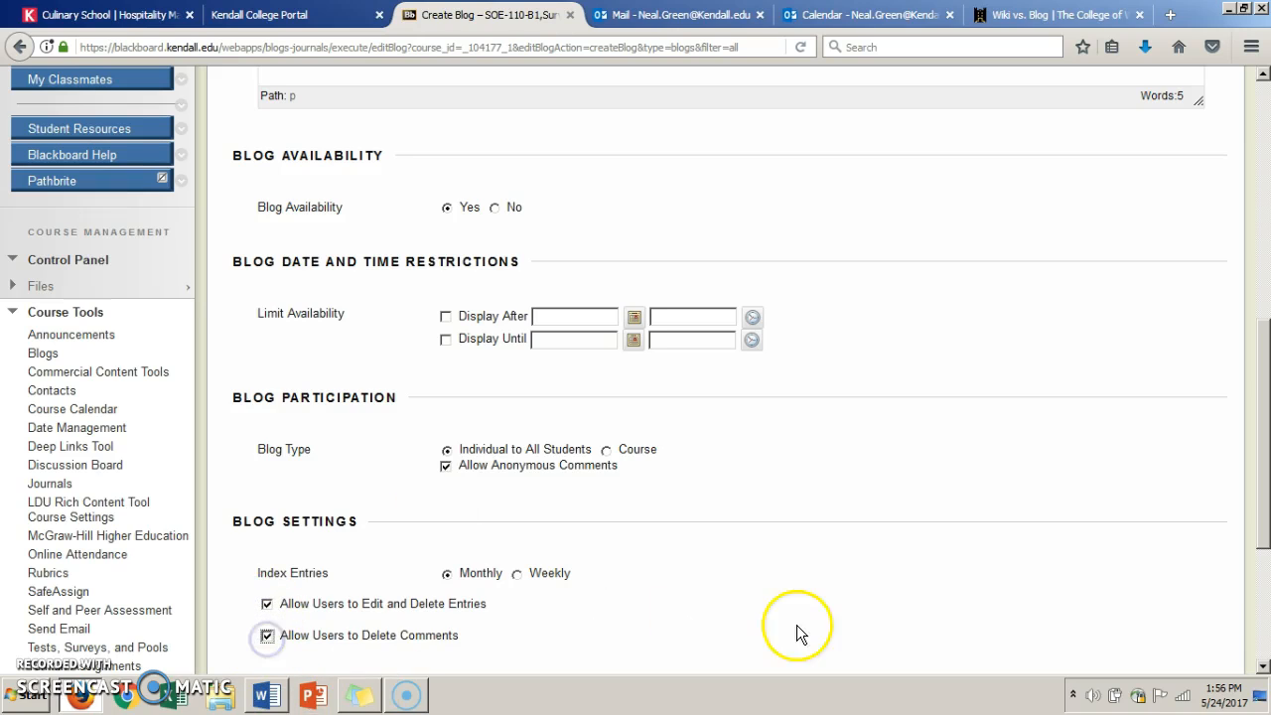
- Make the blog graded with 100 points possible, keeping the needs-grading status after every 1 entry
click(1264, 668)
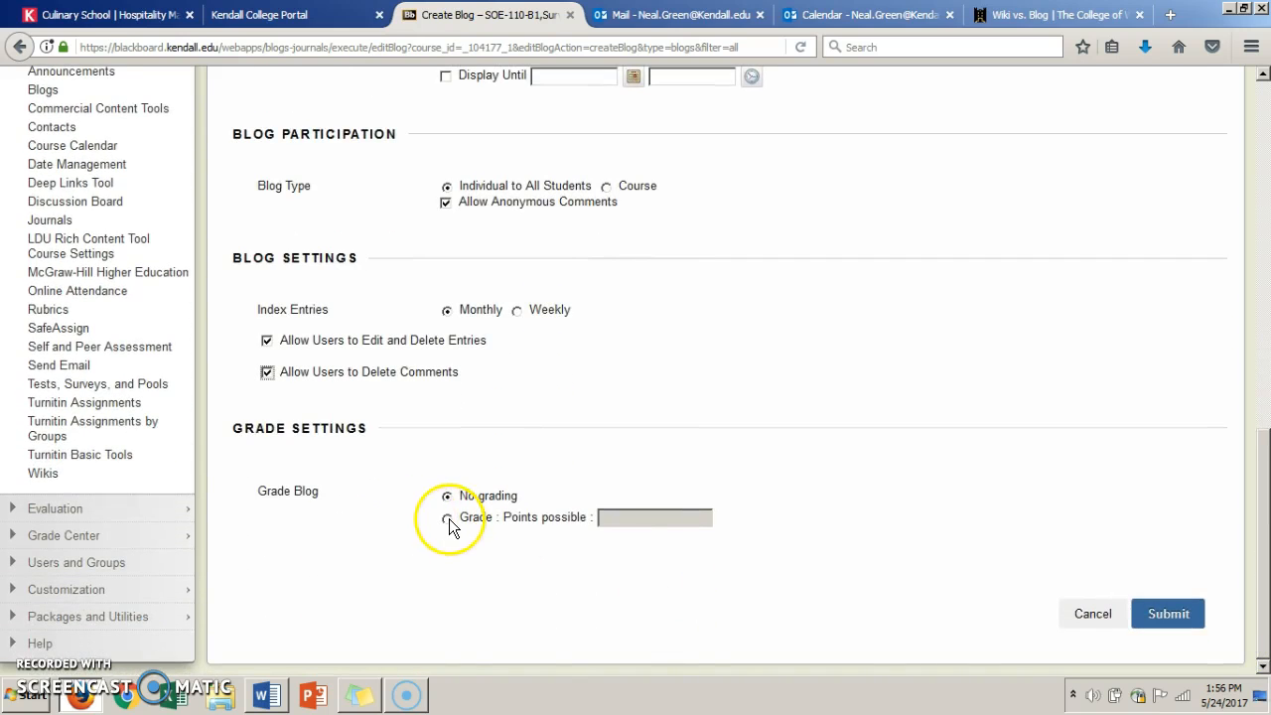
click(447, 518)
click(642, 521)
text(100)
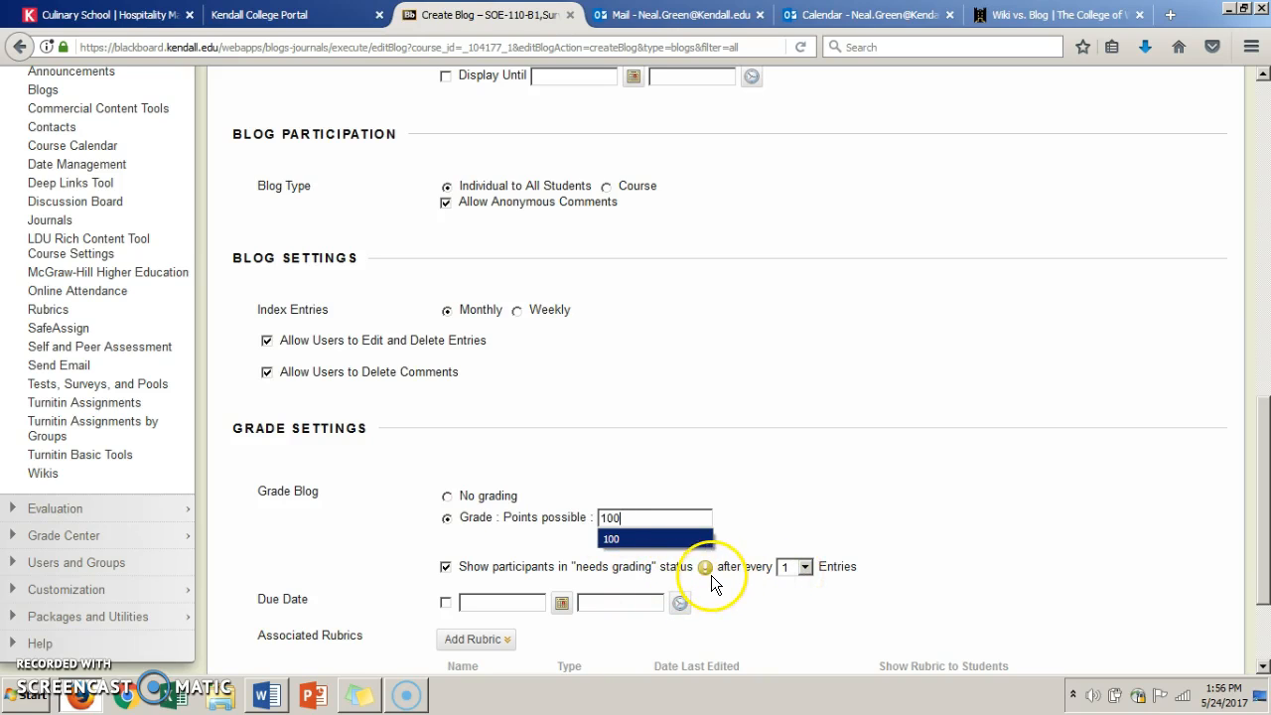
click(806, 567)
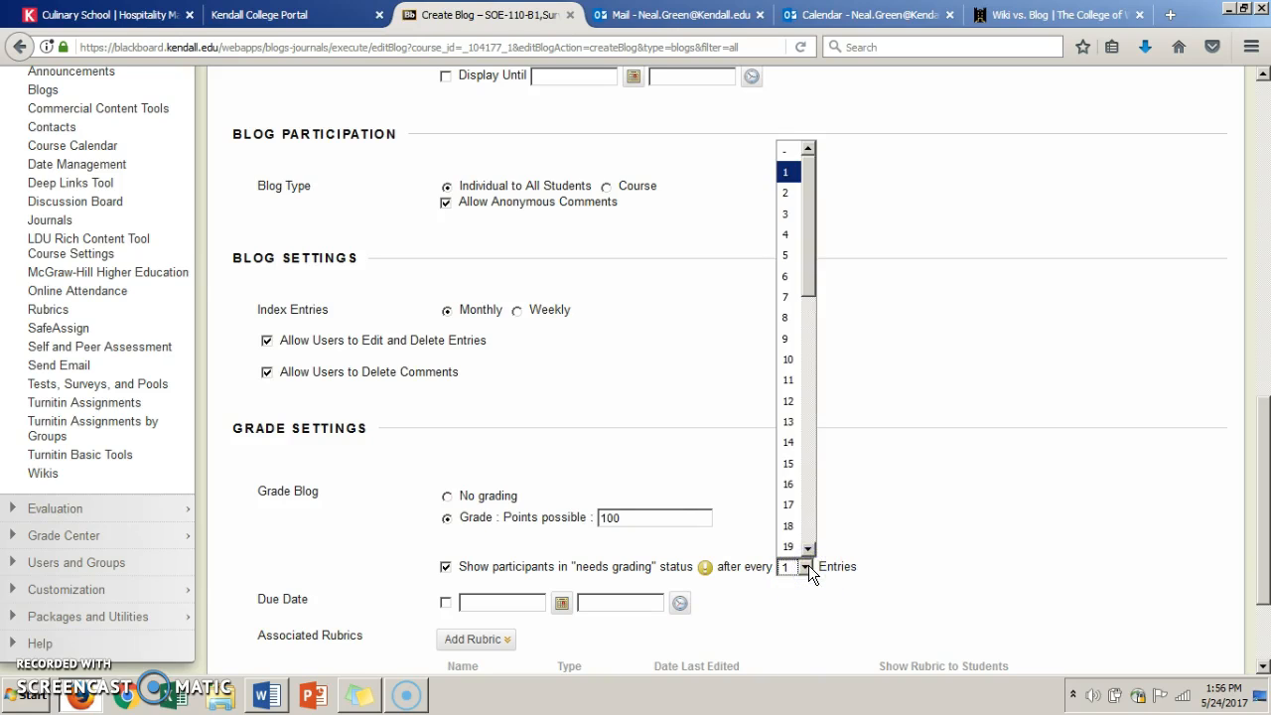
click(1098, 620)
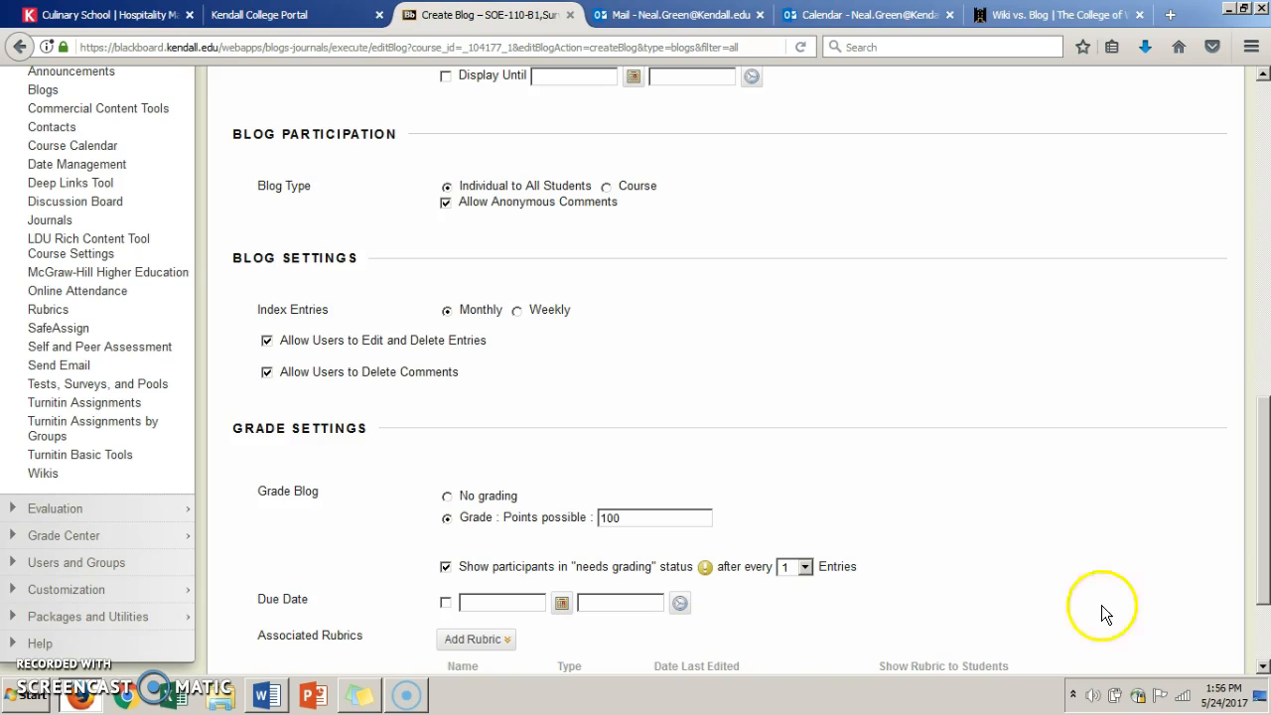
- Submit the new blog without attaching a rubric or due date
click(477, 640)
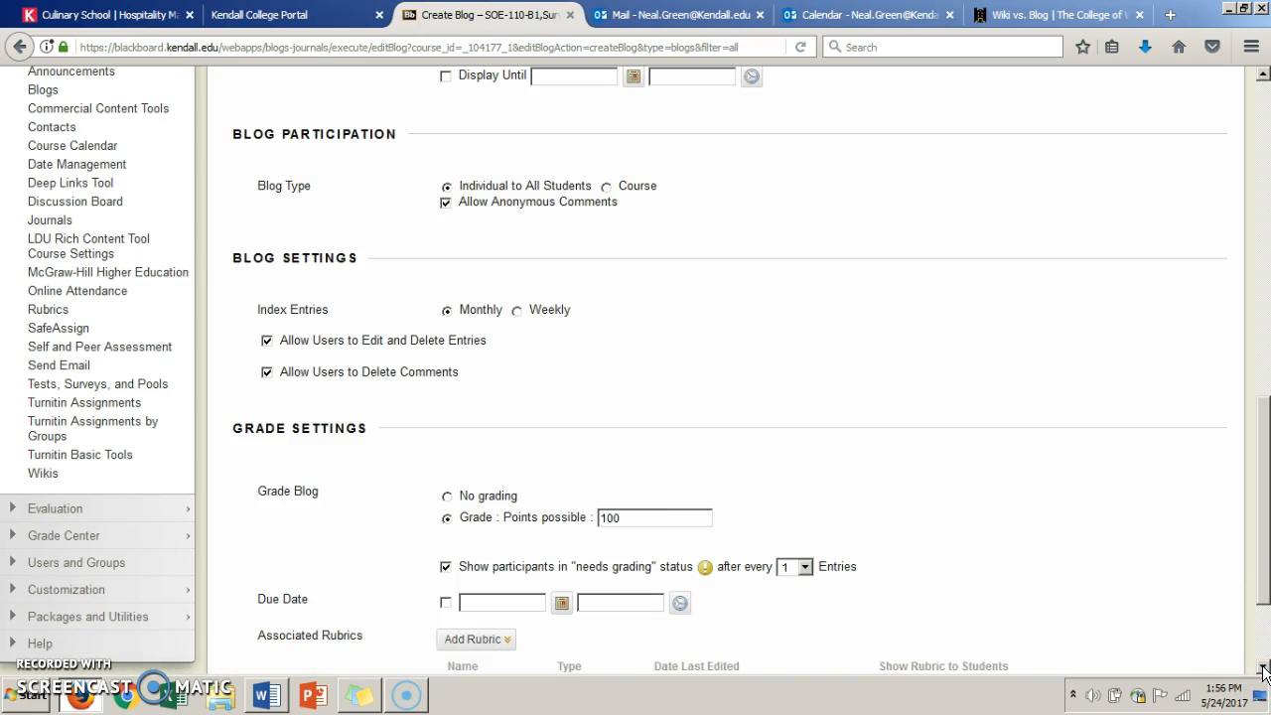
scroll(1265, 672, down, 3)
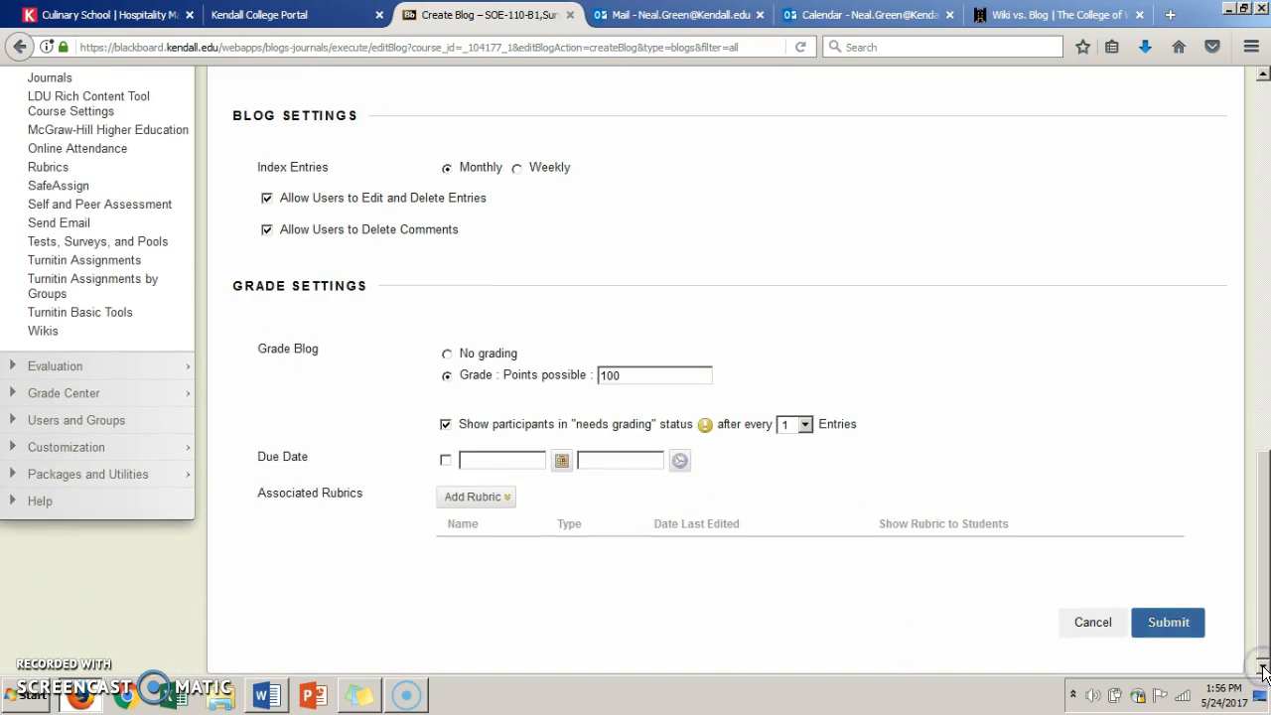
click(1151, 628)
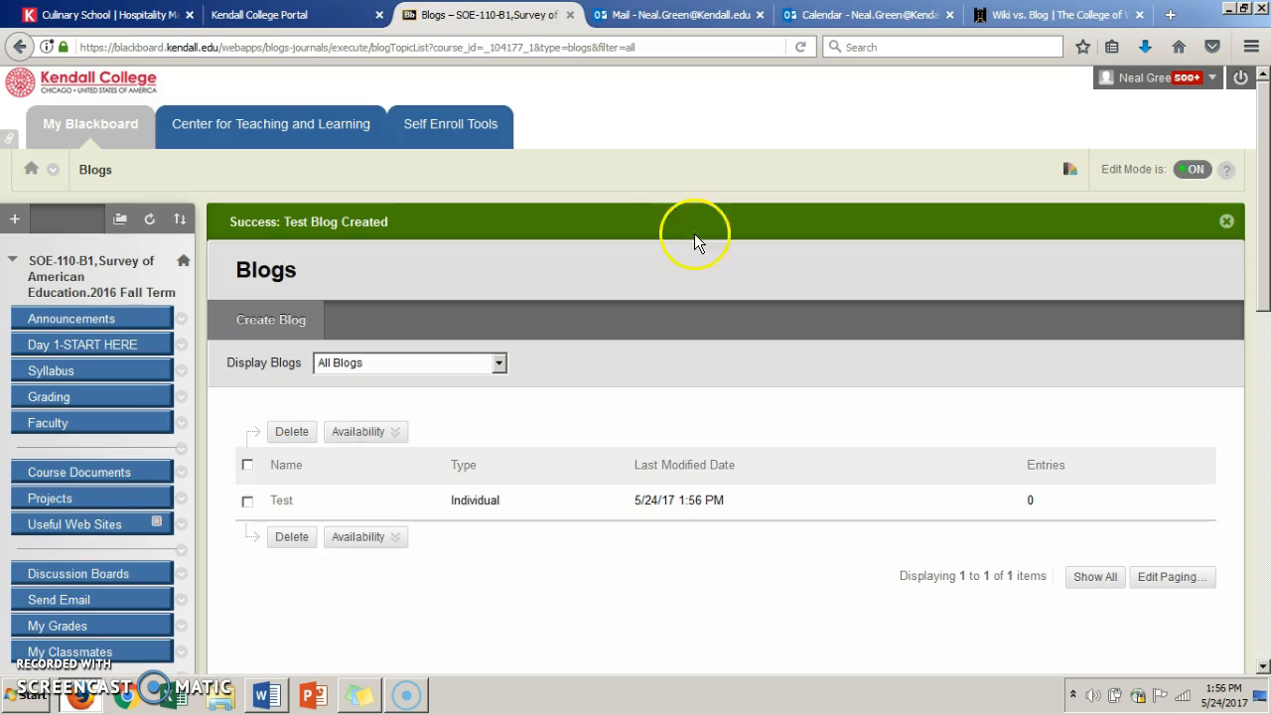
- Open the Week 2 "Foundations of the Educational System" folder in Course Documents
click(99, 473)
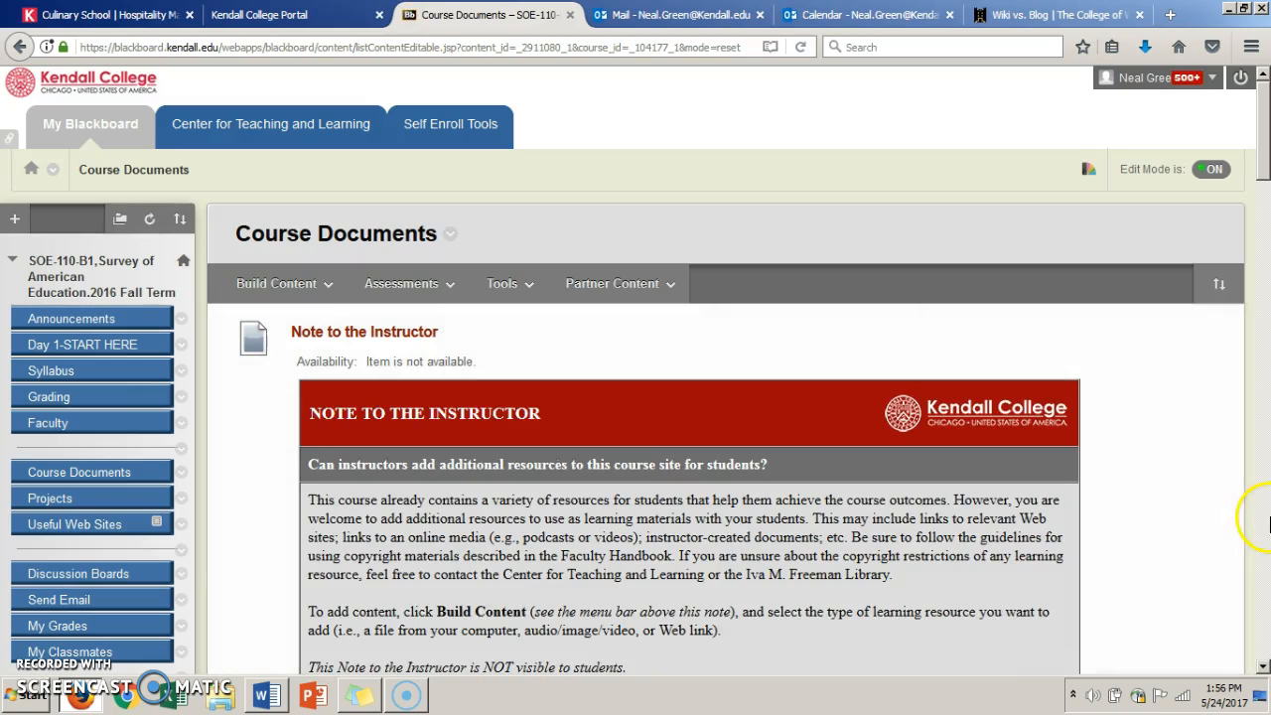
click(1268, 542)
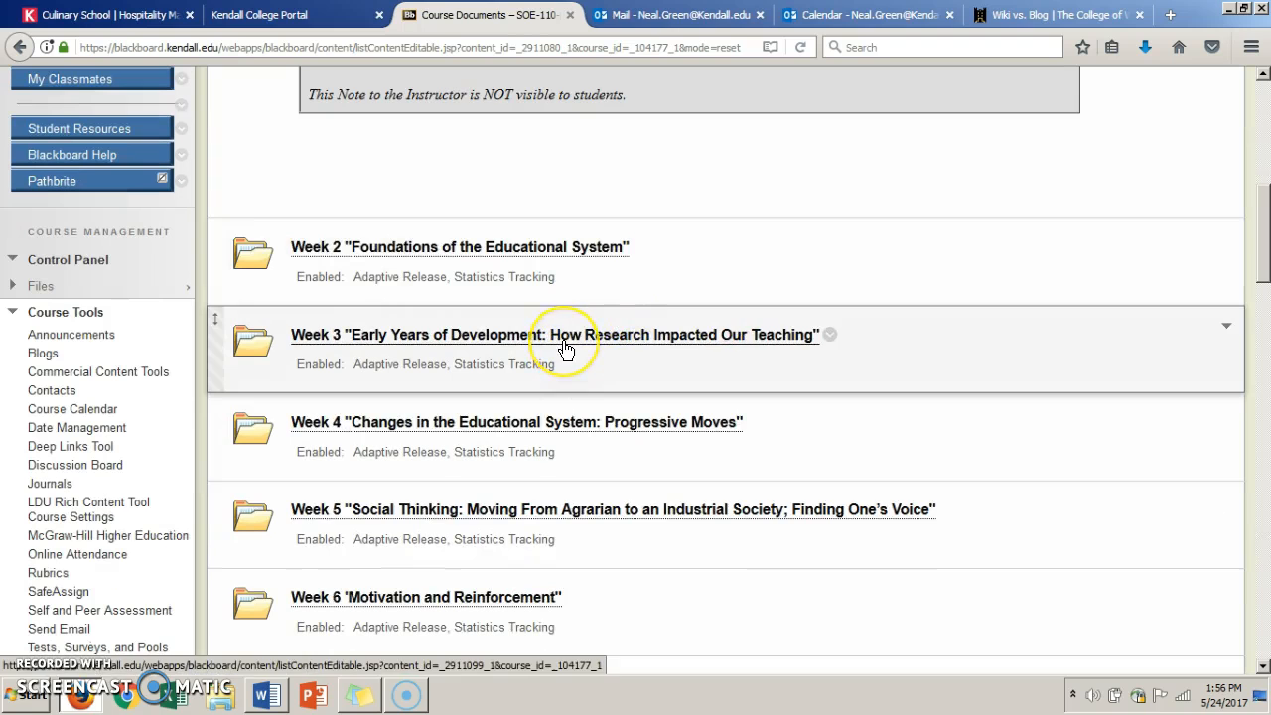
click(515, 249)
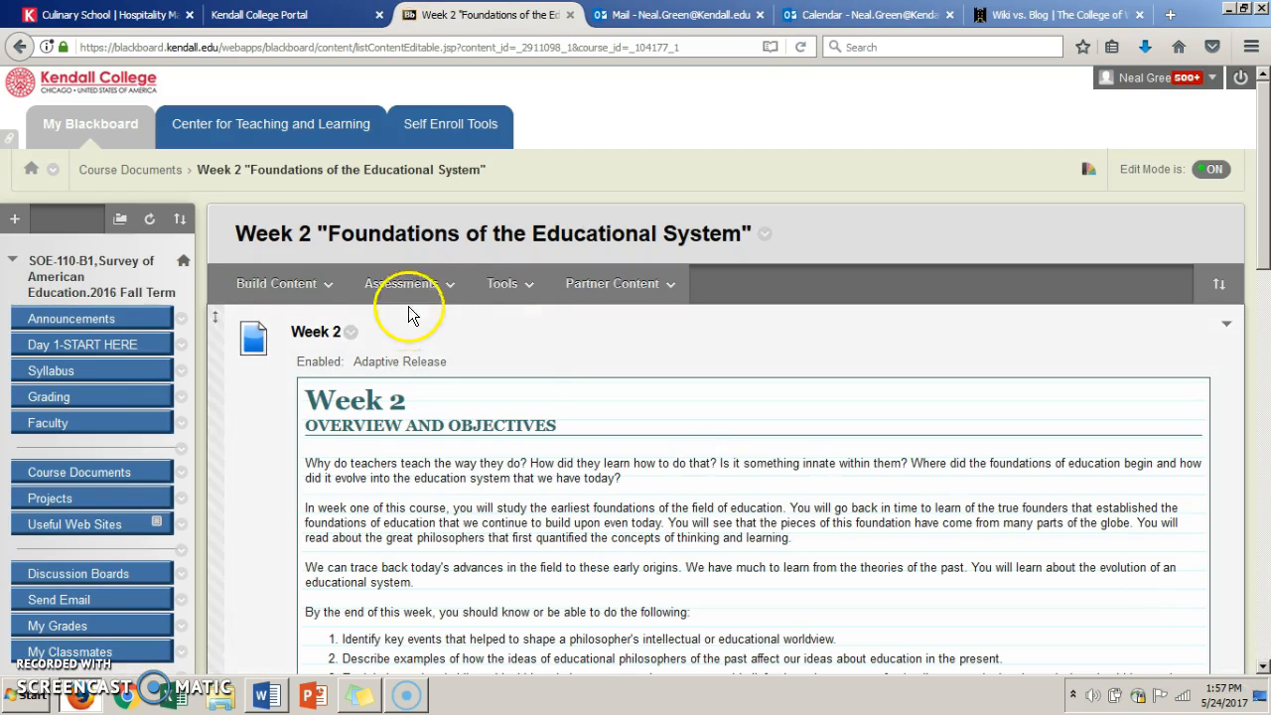
- Add a blog link to the Week 2 folder that points to the Test blog and proceed to its link information
click(449, 288)
click(321, 284)
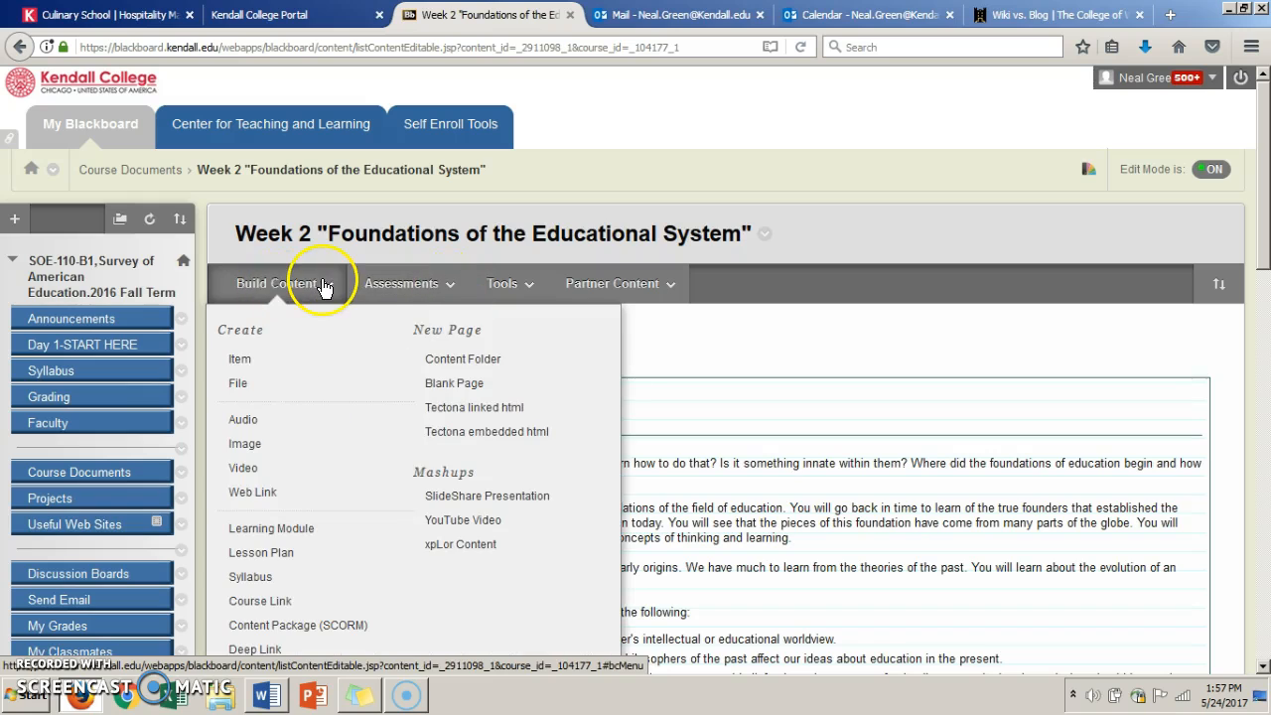
click(395, 288)
click(511, 285)
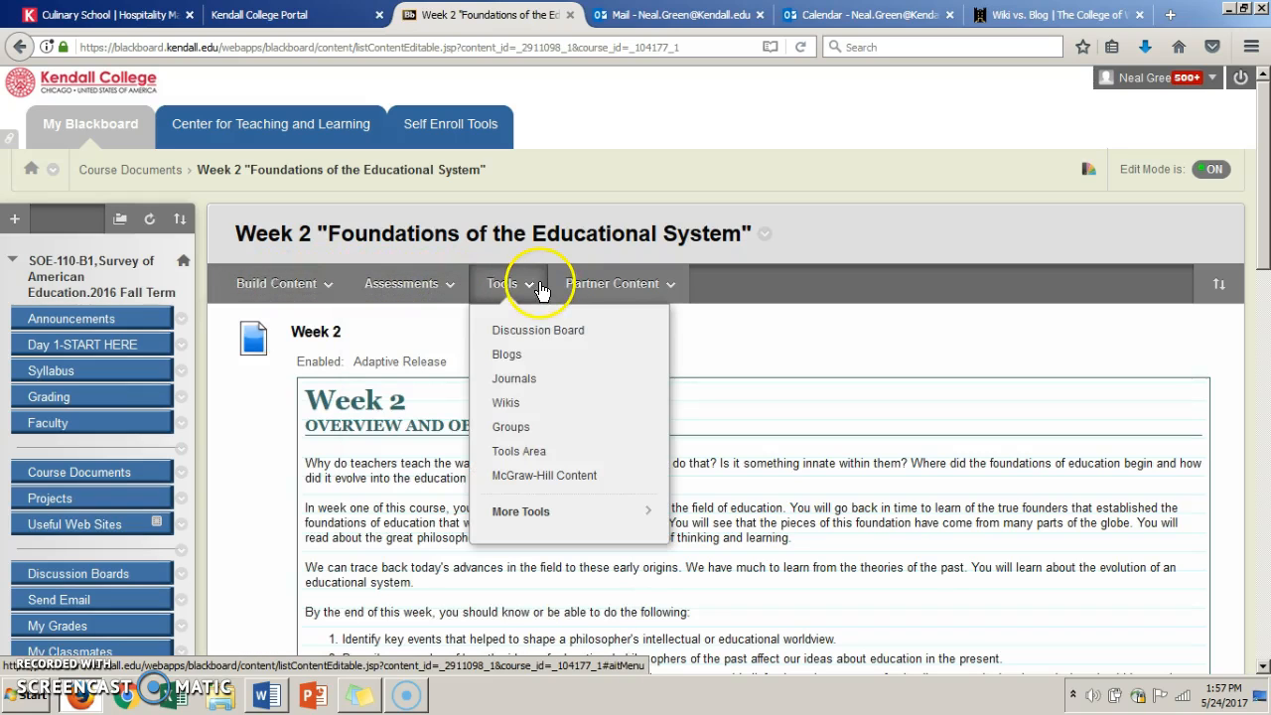
click(527, 355)
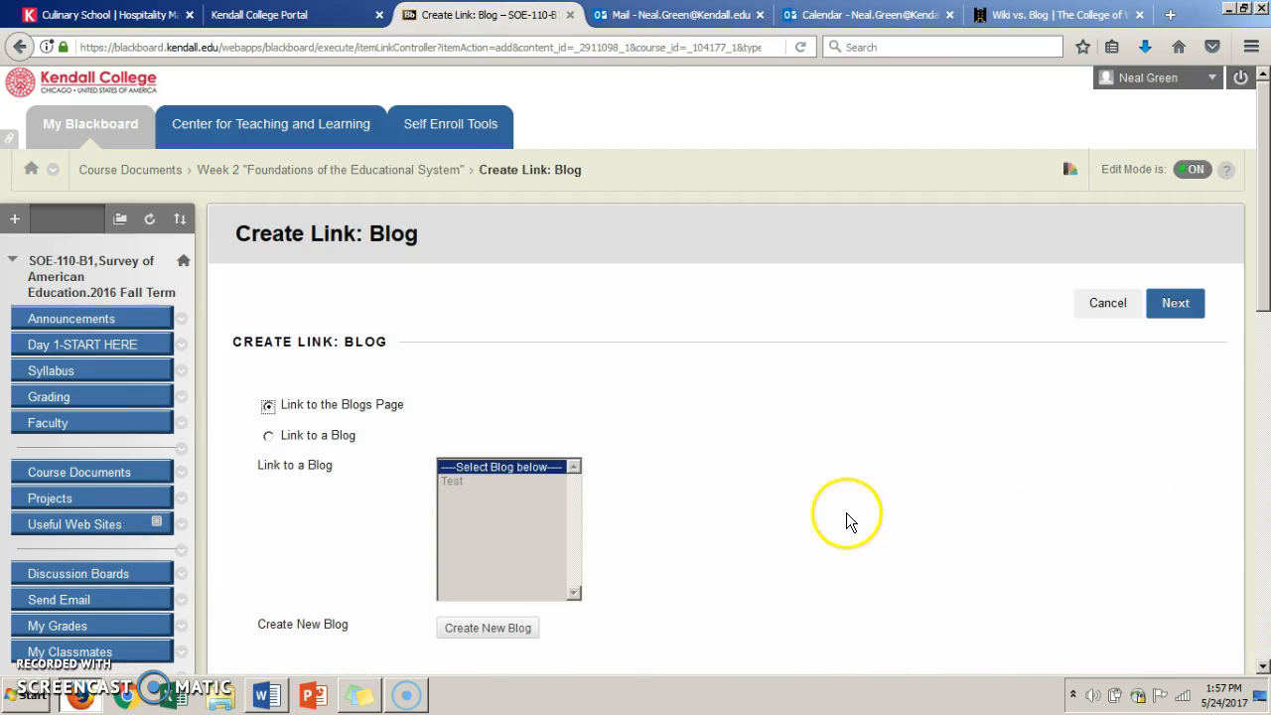
click(270, 435)
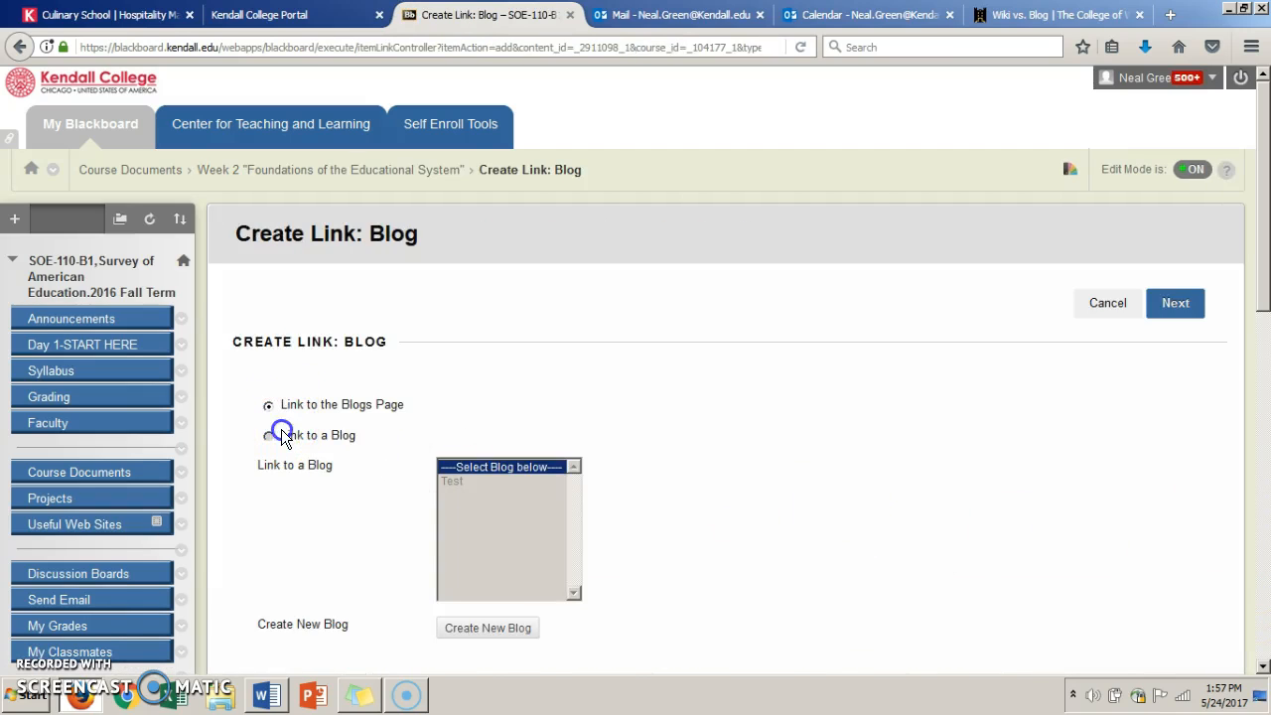
click(468, 482)
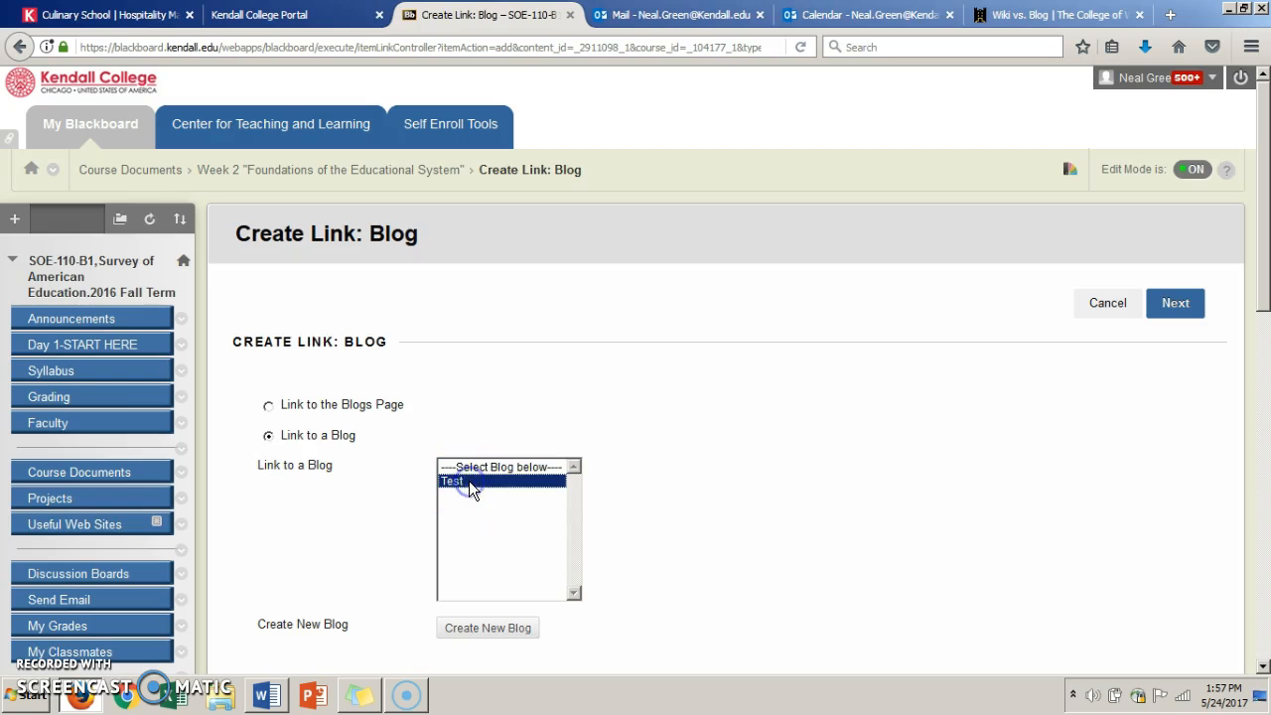
click(1264, 576)
click(1175, 151)
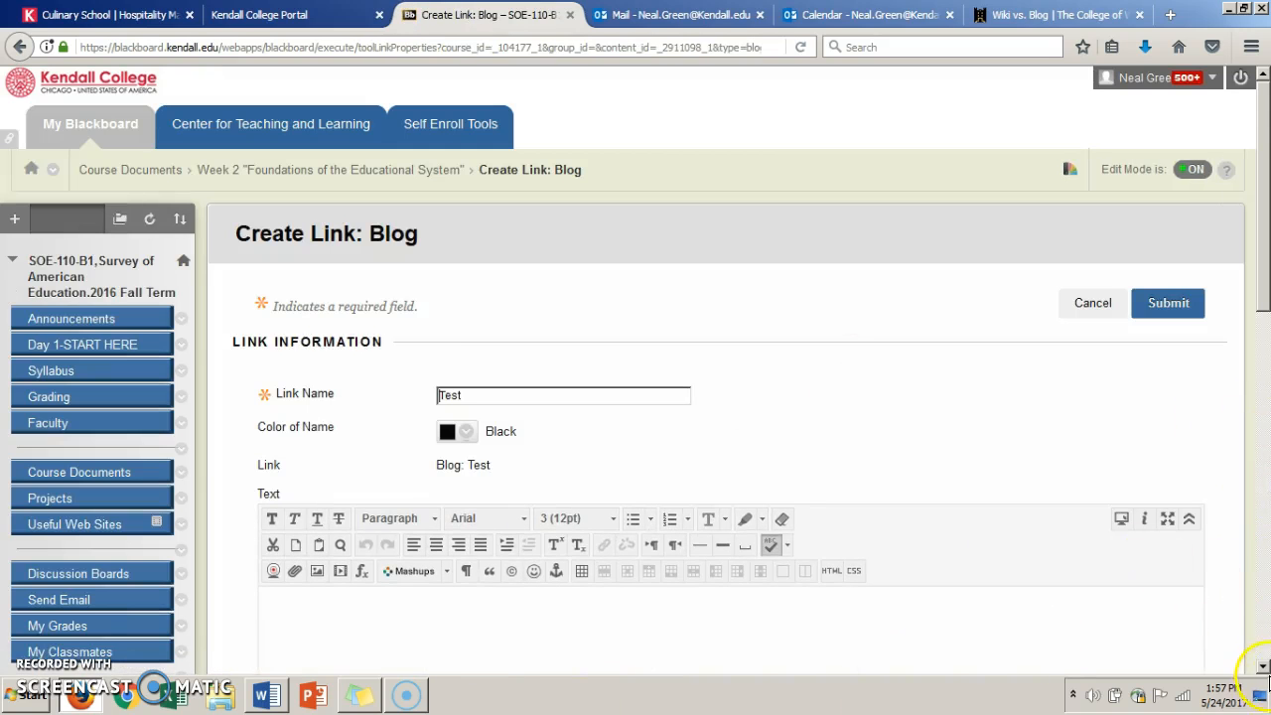
- Enter "dasfnasd,fladsjkl;flasd;kfj;sl" as the link's description text and submit the link
scroll(1237, 650, down, 3)
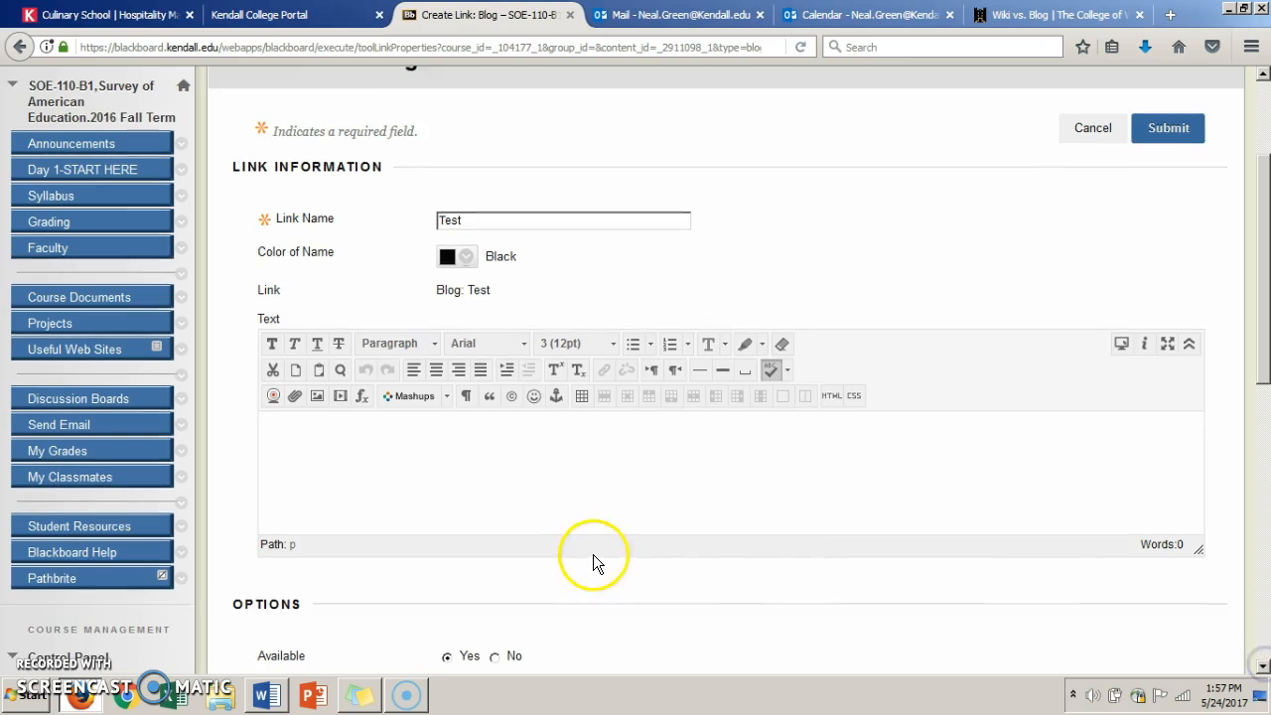
click(520, 474)
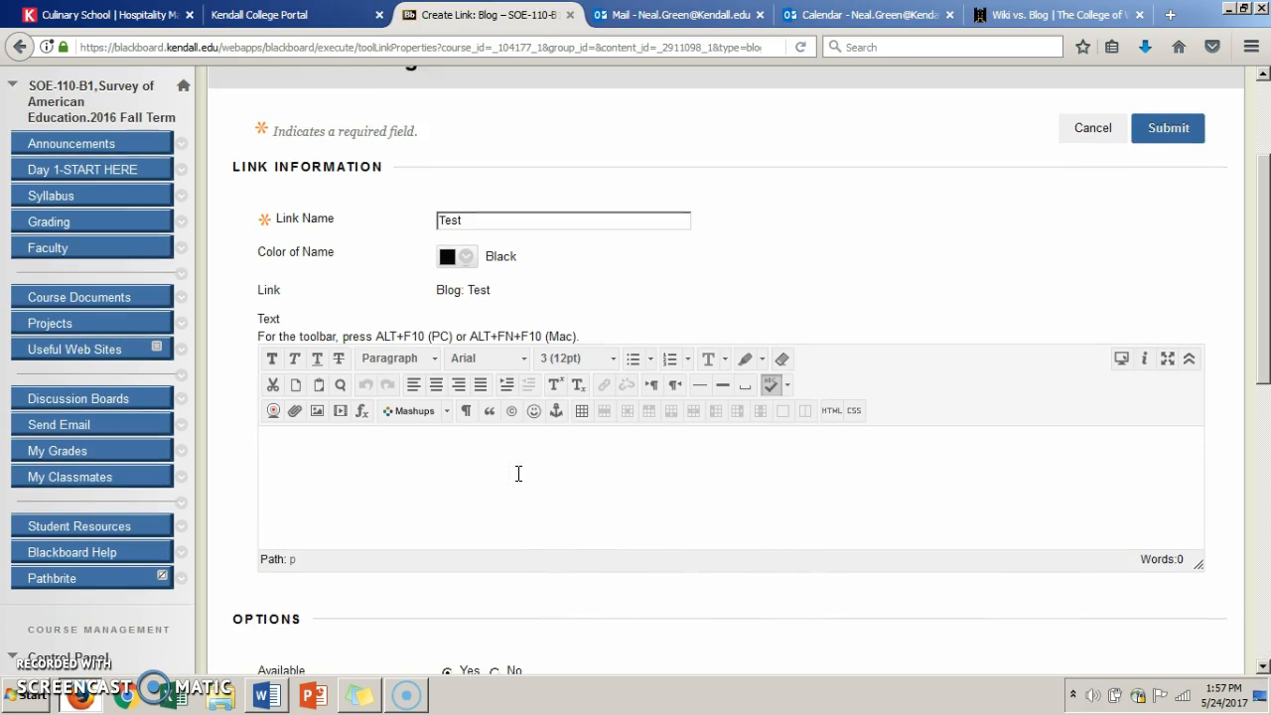
text(dasfnasd,fladsjkl;flasd;kfj;sl)
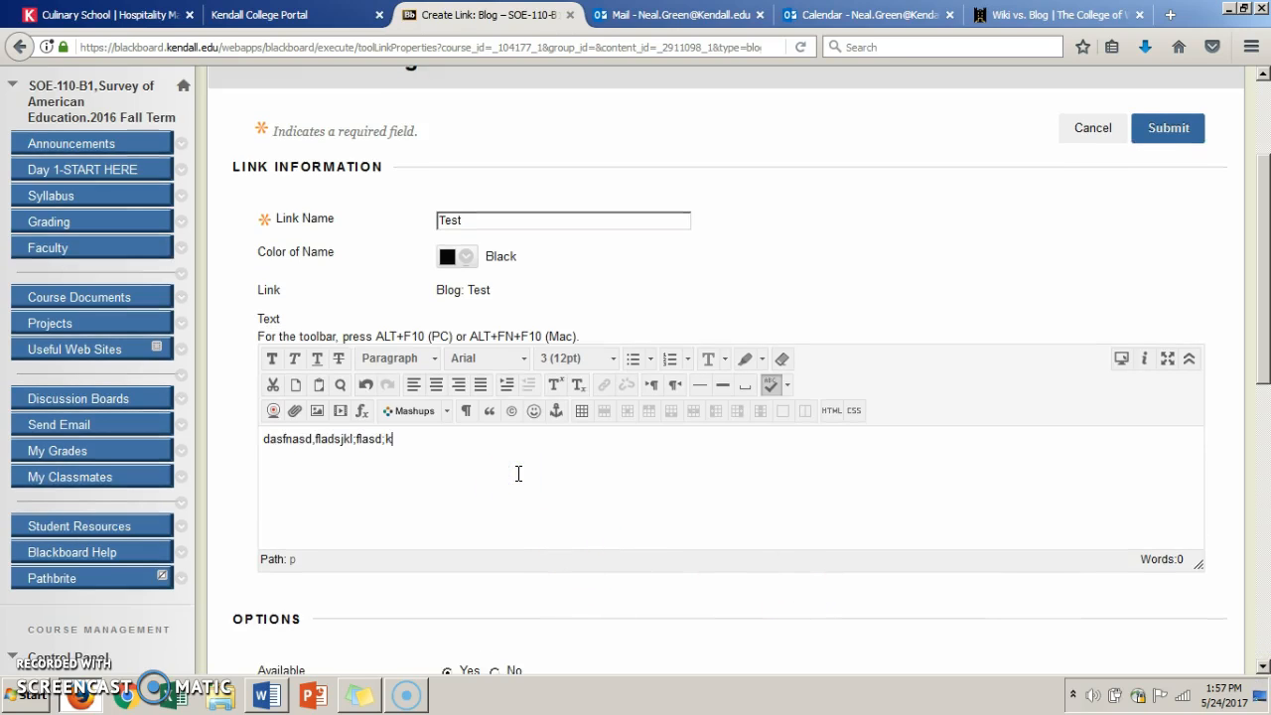
click(1264, 668)
scroll(1263, 668, down, 3)
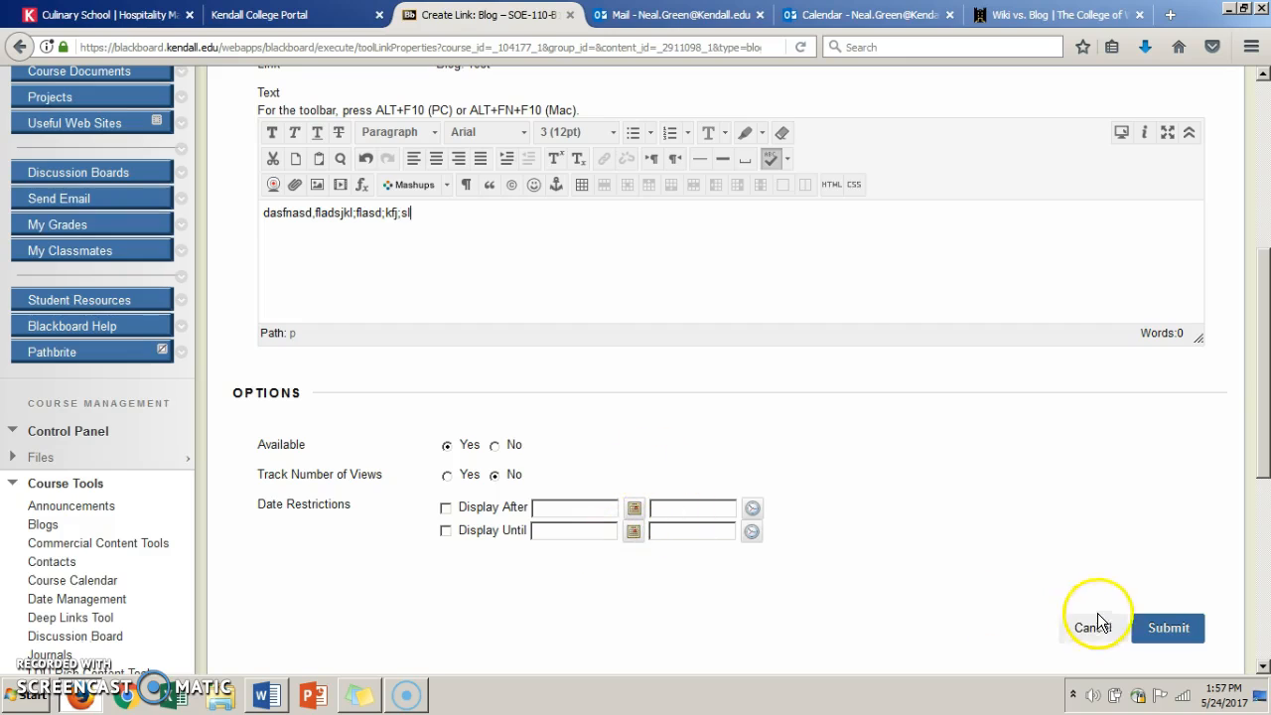
click(1170, 629)
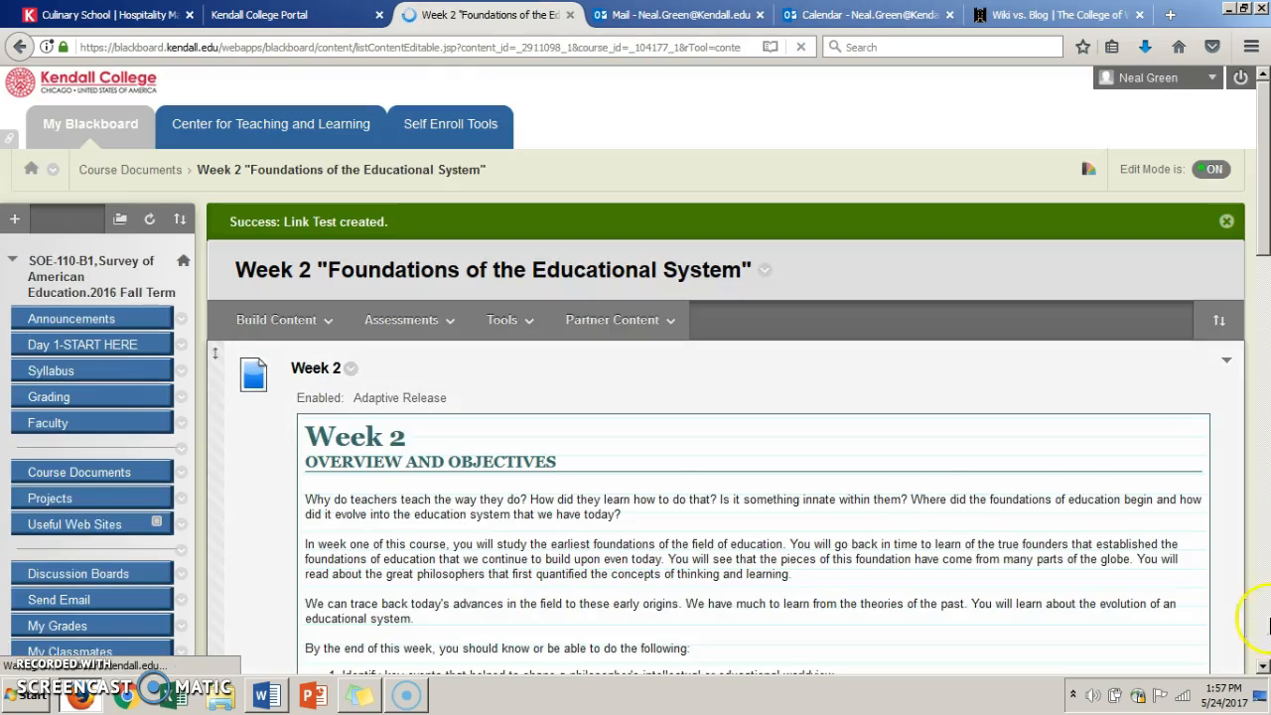
- Turn Edit Mode off and locate the Test blog link at the end of the Week 2 content
click(1264, 635)
scroll(1266, 666, down, 5)
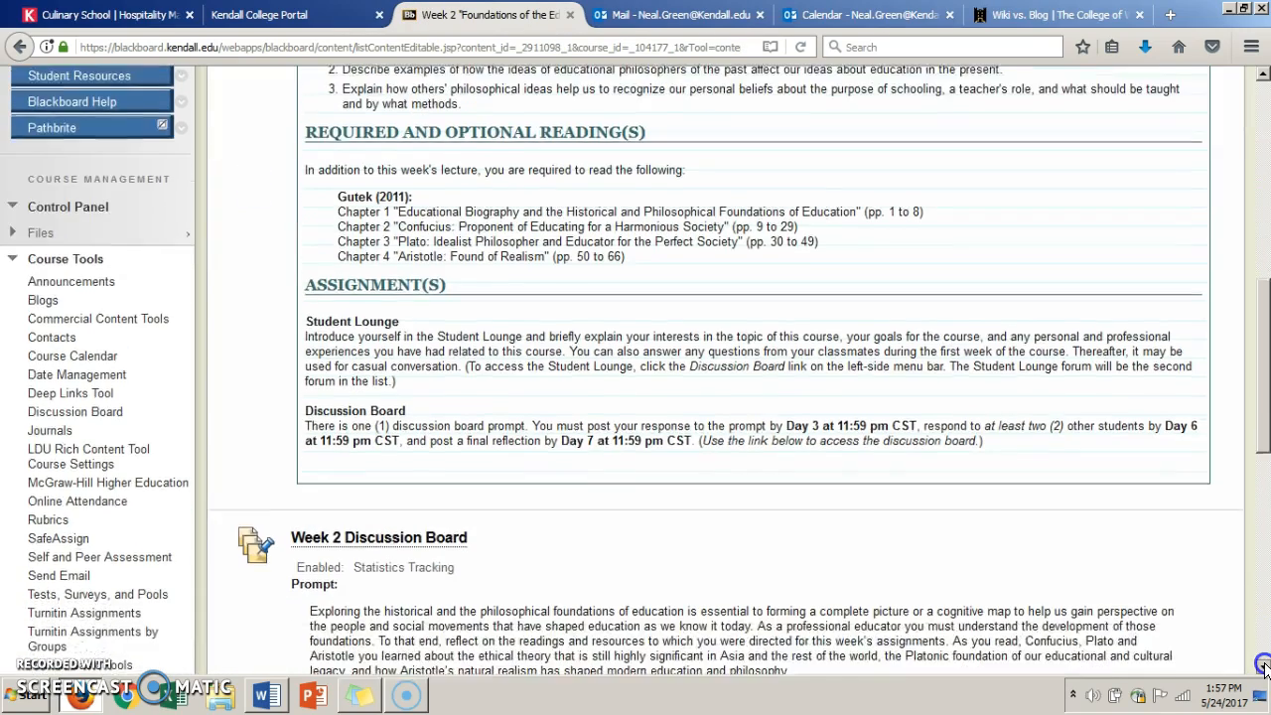
scroll(1264, 666, up, 15)
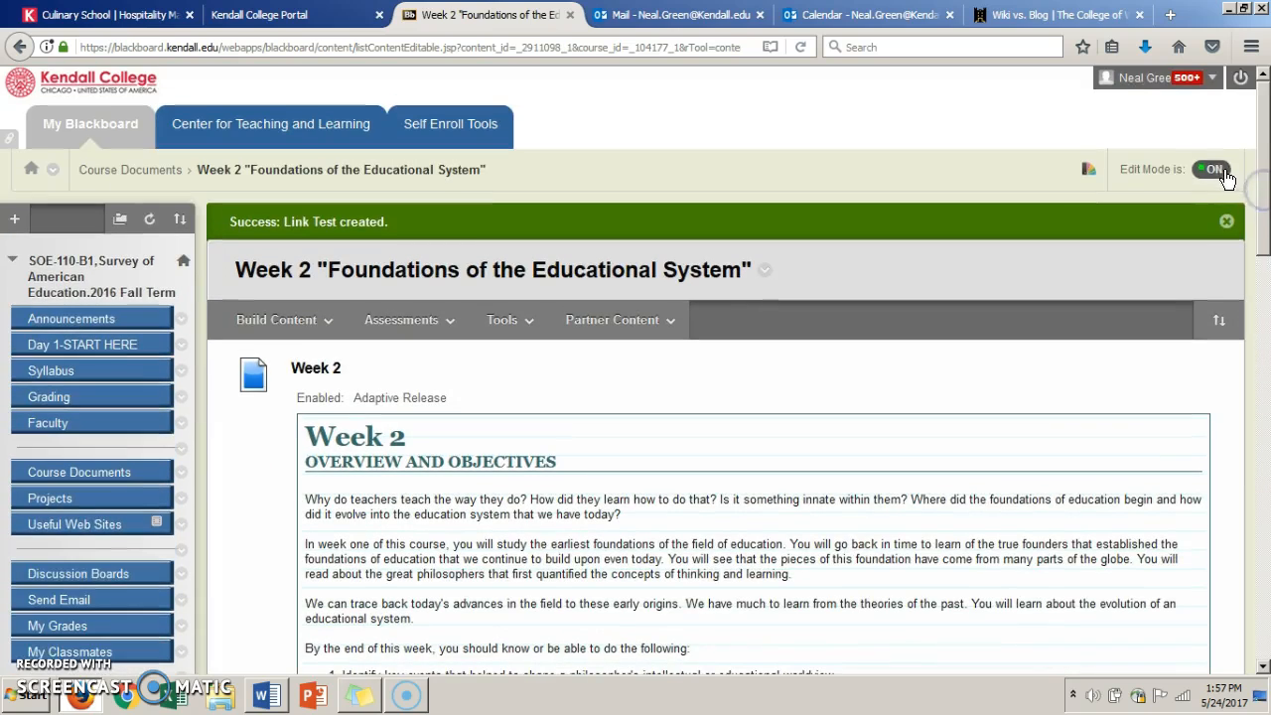
click(1223, 175)
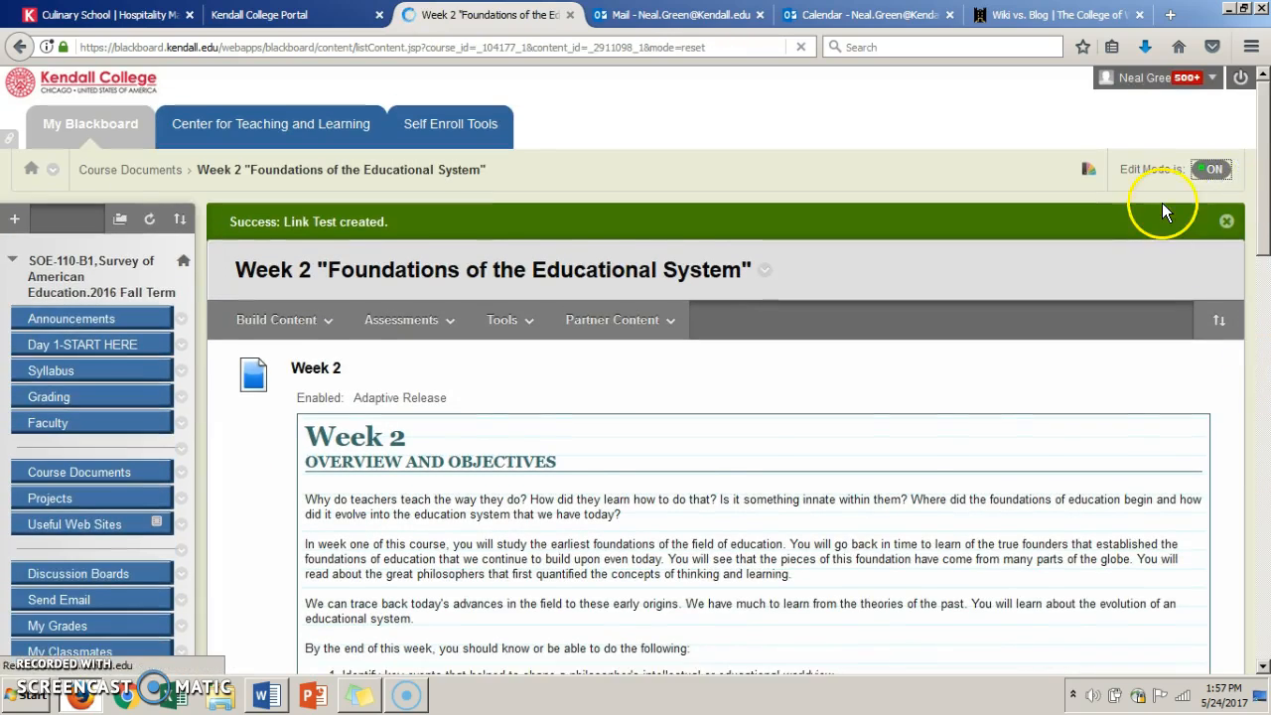
click(1264, 666)
scroll(1264, 666, down, 20)
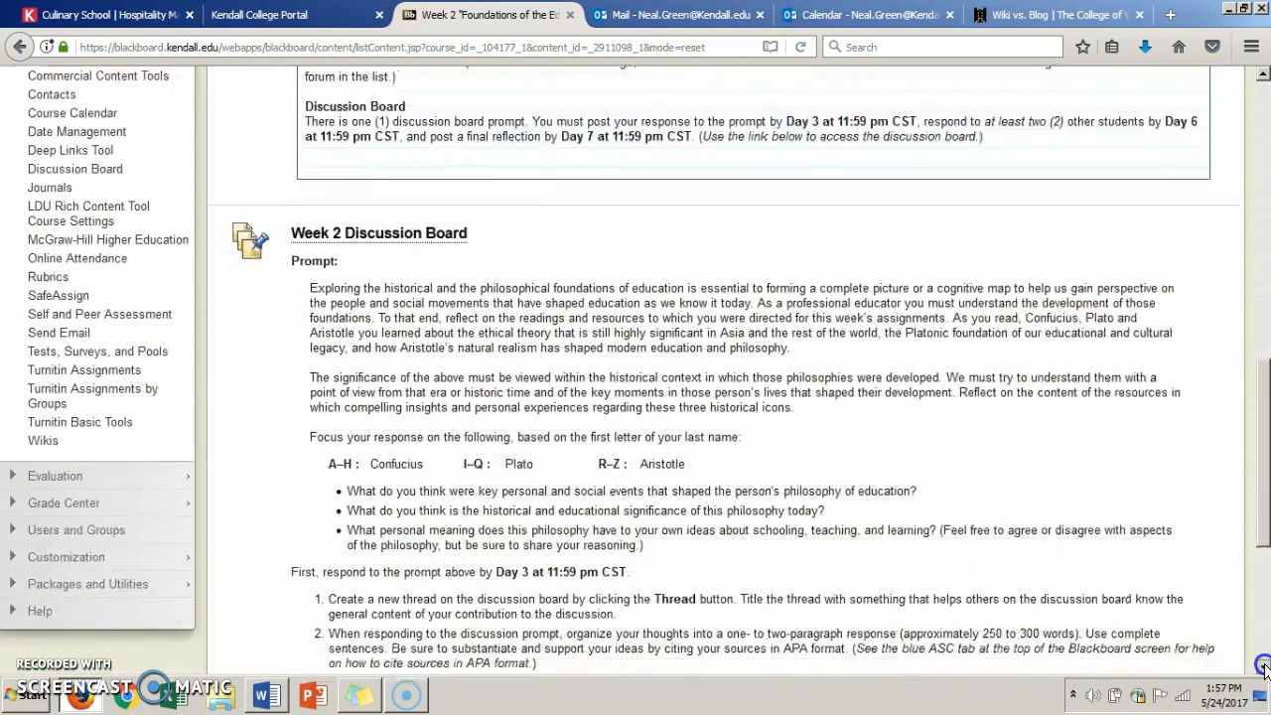
scroll(1264, 667, down, 2)
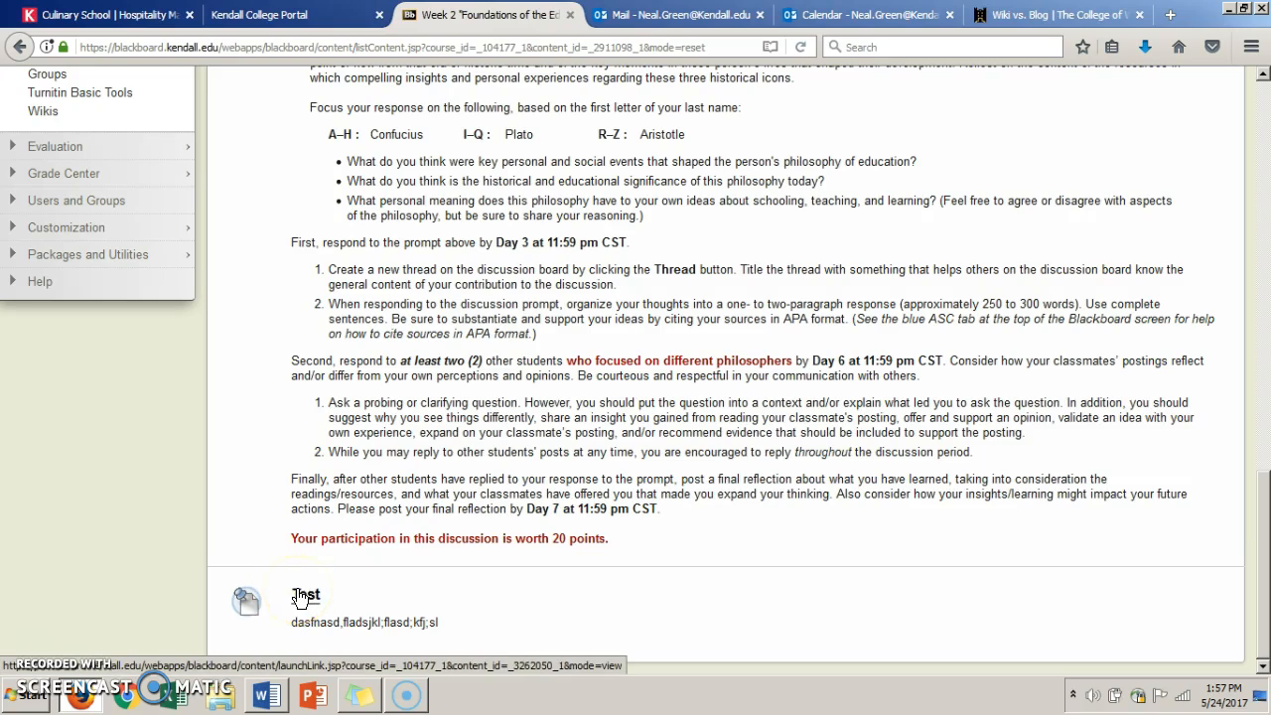
- Open the Test blog and post an entry titled "Blog 1" with the message "alkdfjas;kldjfk;"
click(298, 594)
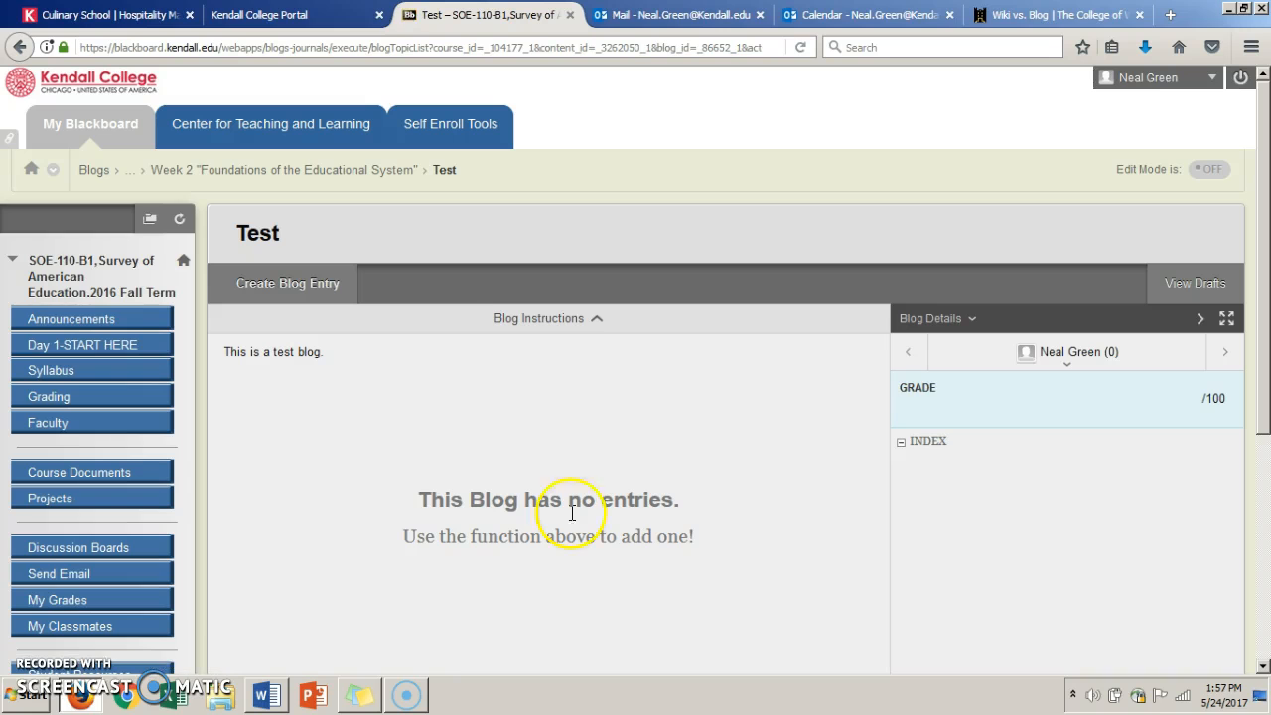
click(314, 277)
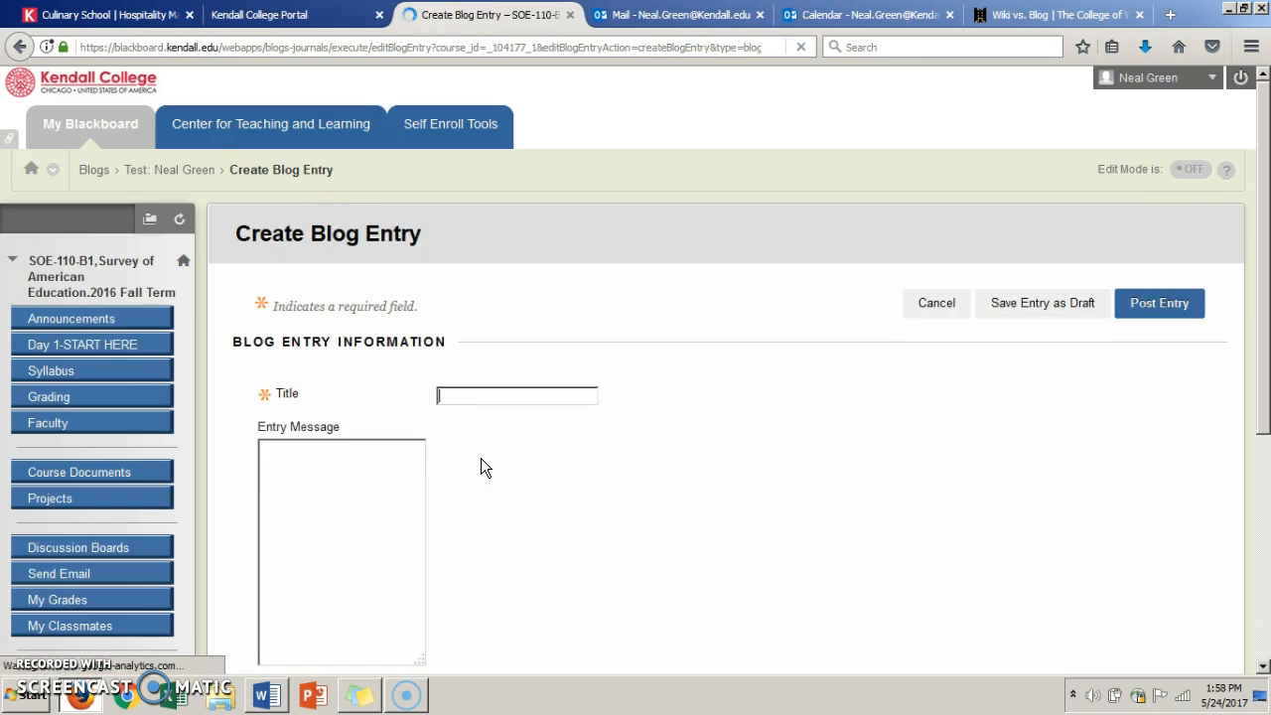
text(Blog 1)
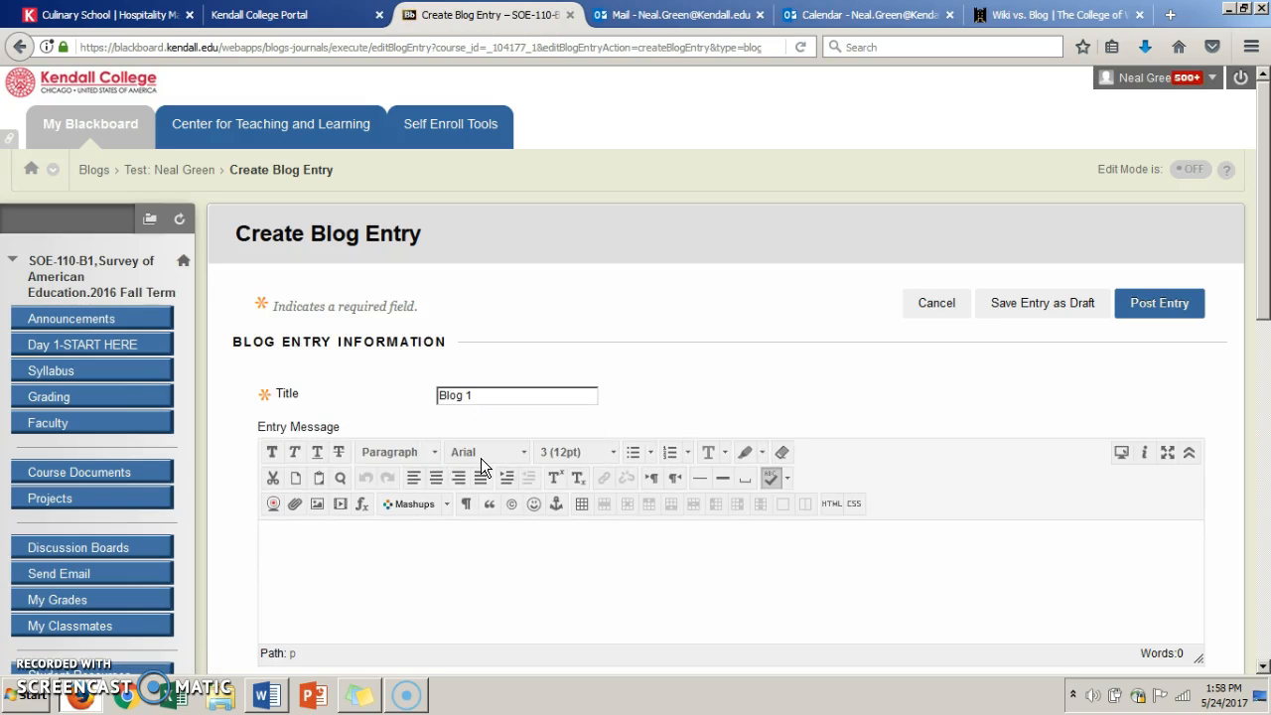
click(393, 618)
text(alkdfjas;kldjfk;)
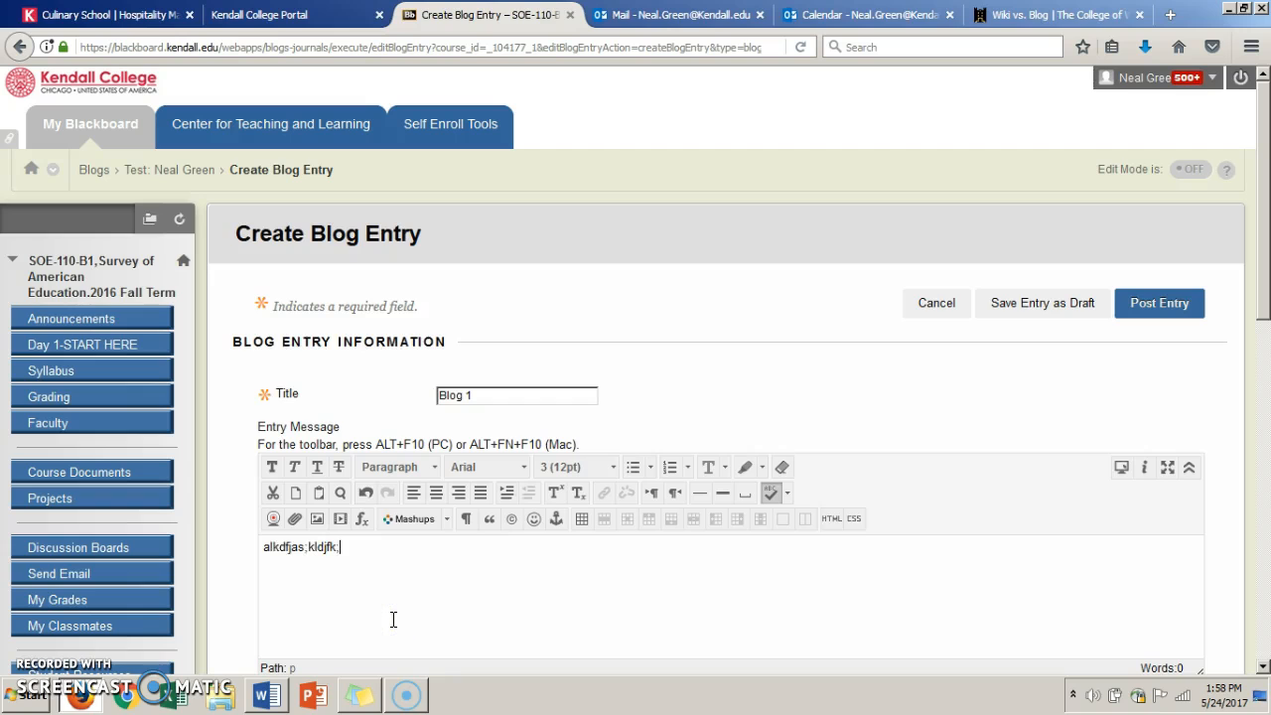
click(1125, 308)
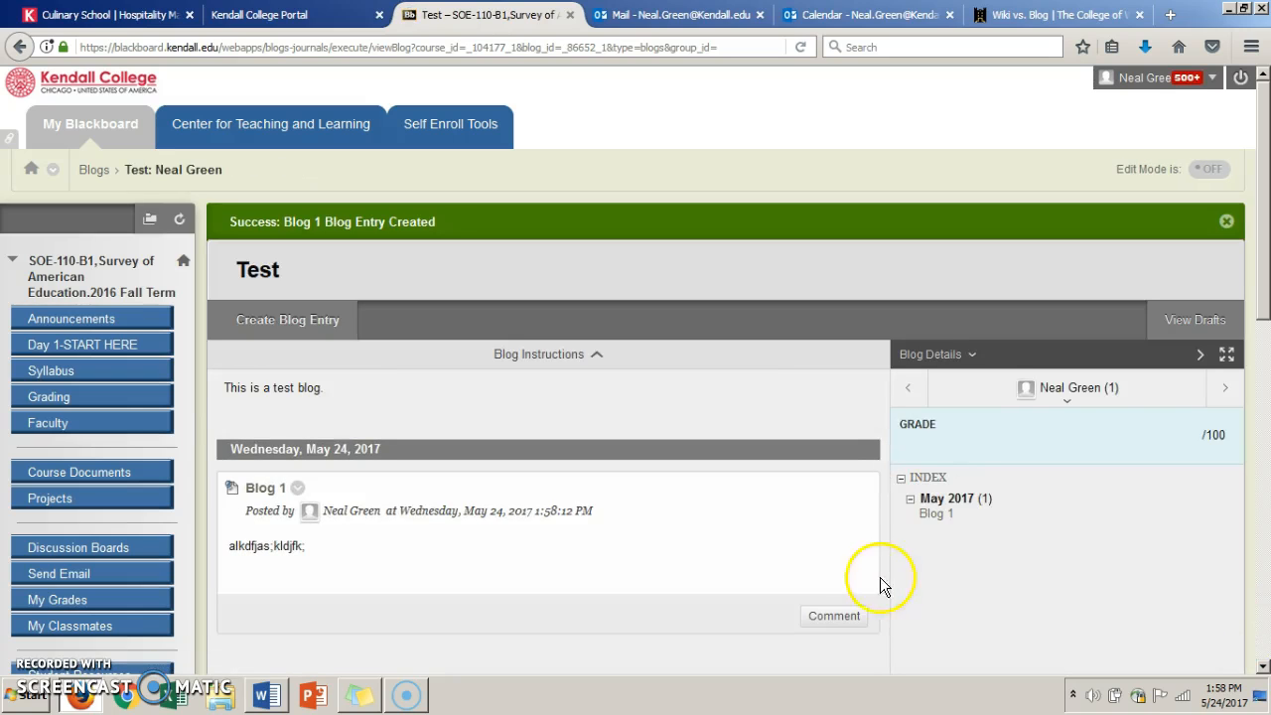
- Add the comment "ldasfjlafjd;lasdjk" to the Blog 1 entry
click(840, 617)
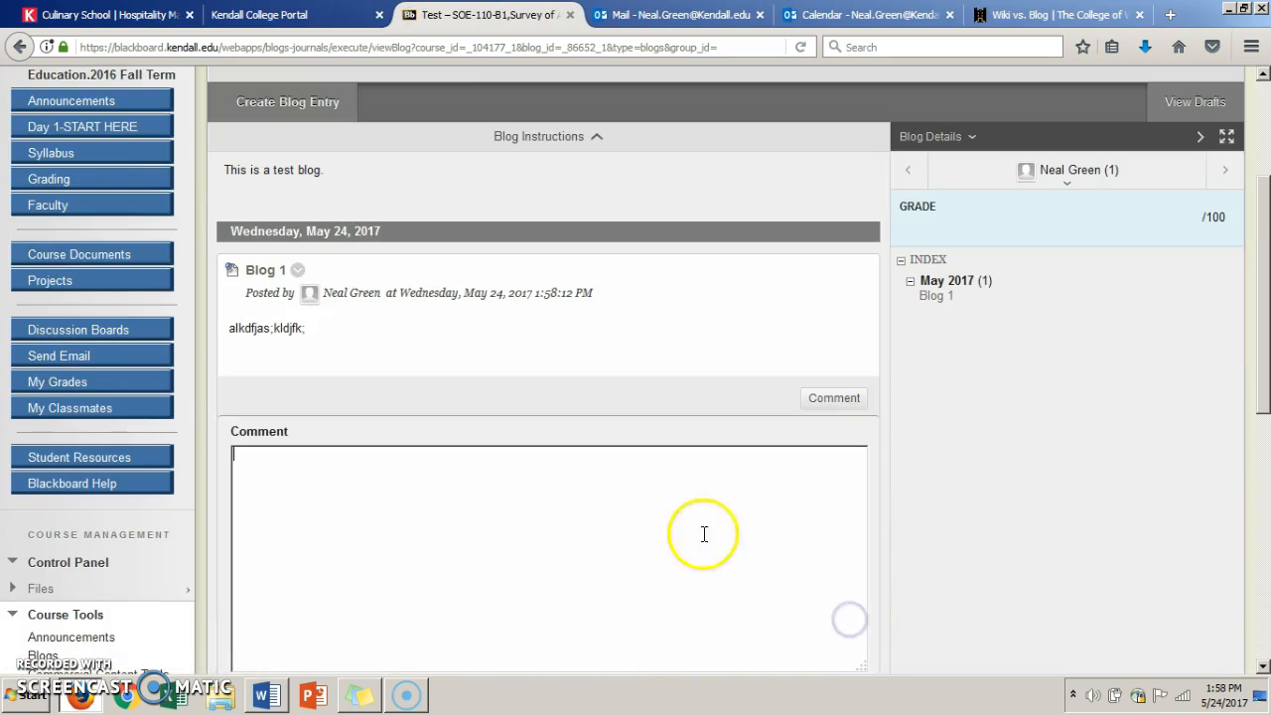
click(457, 517)
text(ldasfjlafjd;lasdjk)
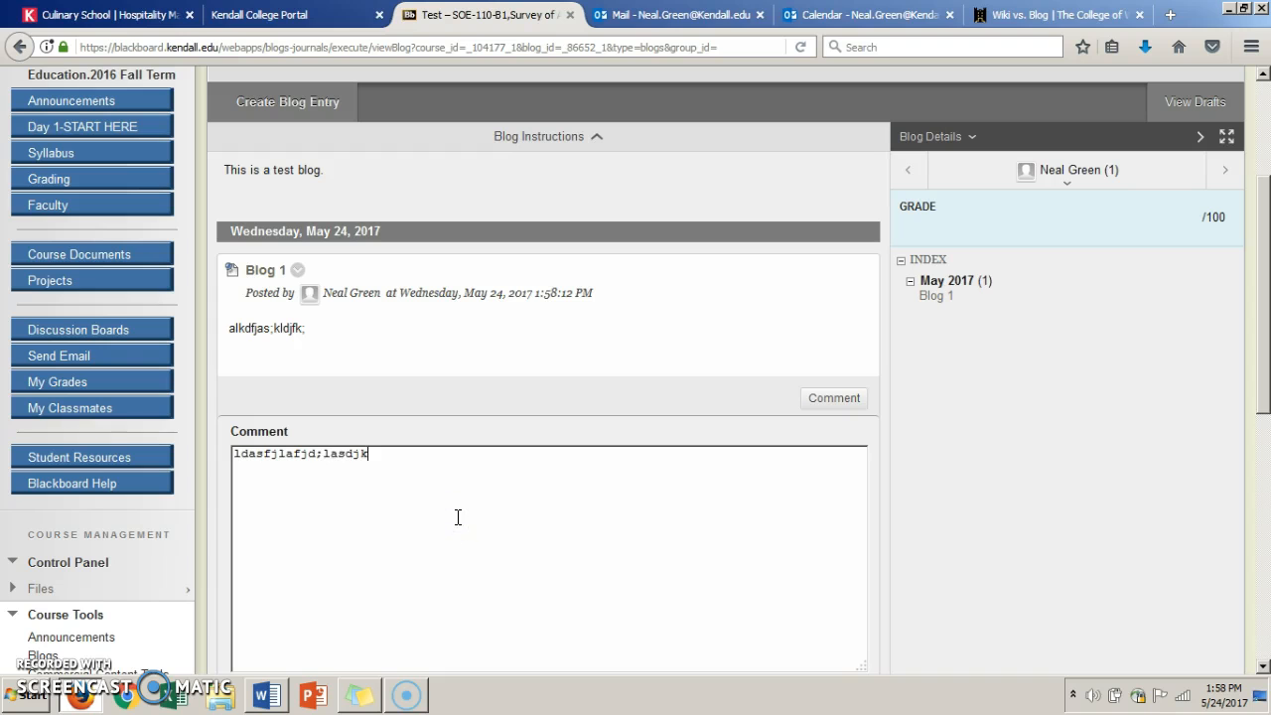
click(1263, 604)
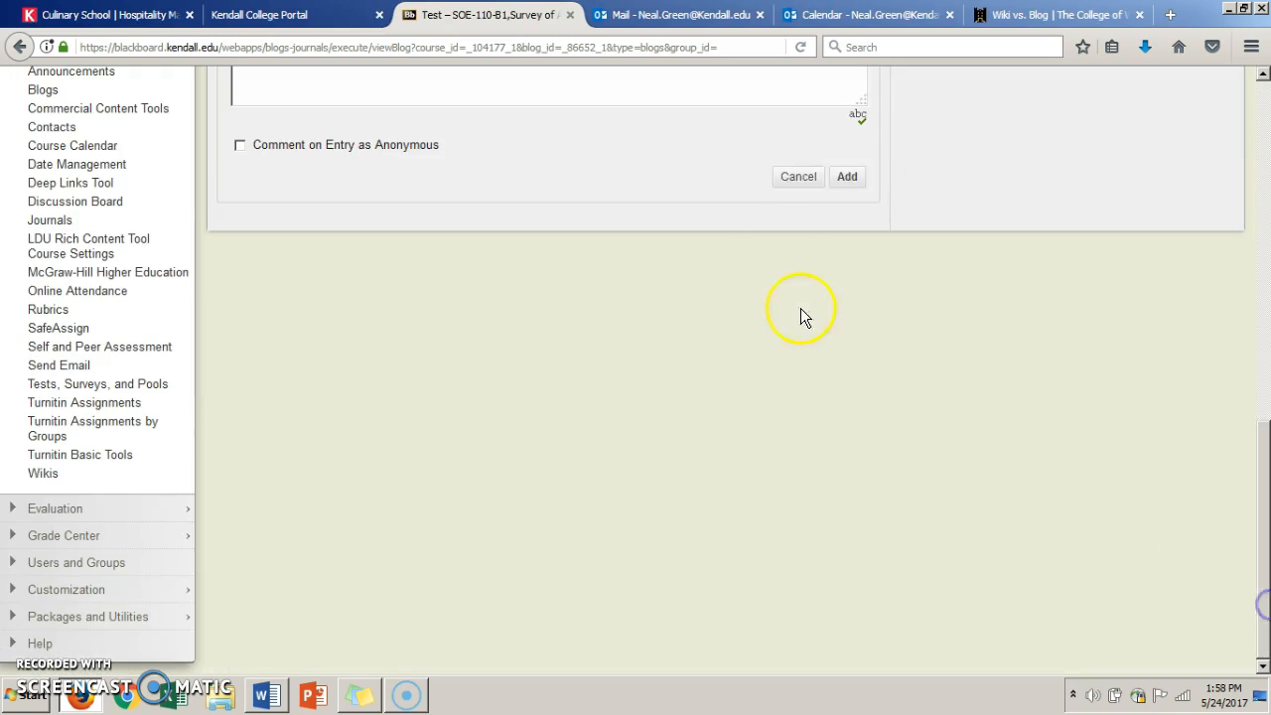
click(848, 177)
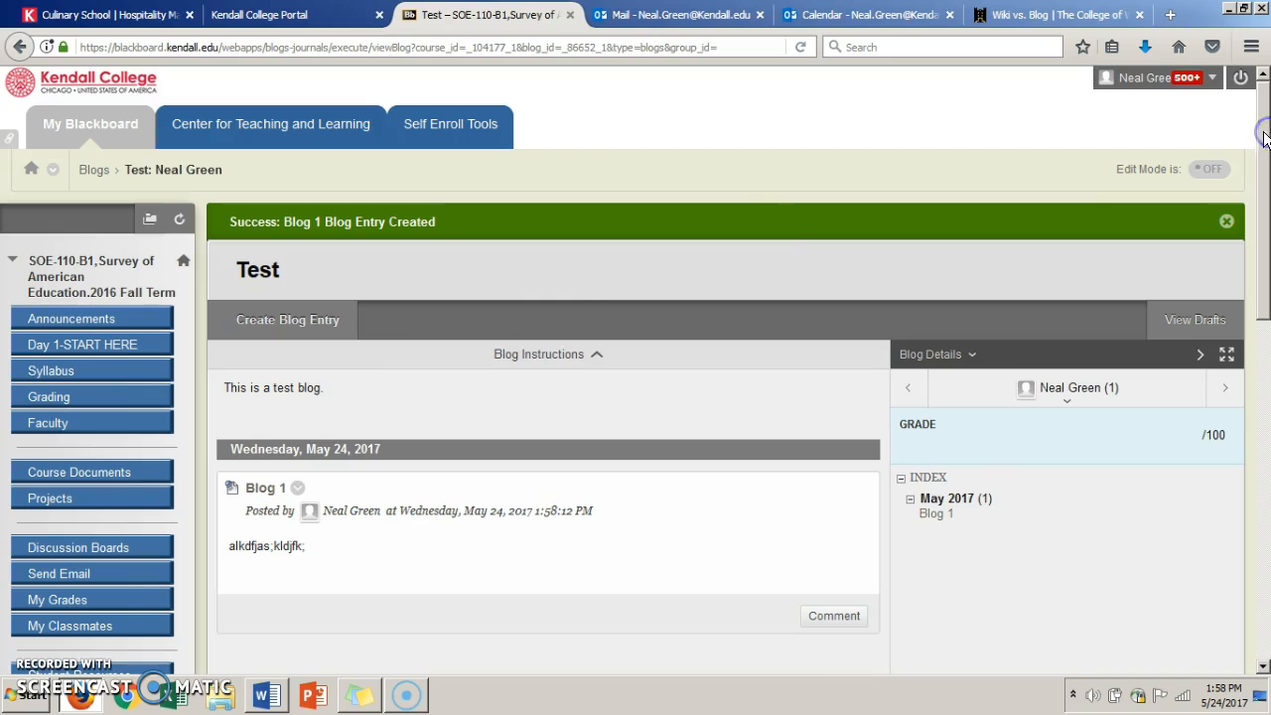
- Post another blog entry titled "lsdjflgj;slkj" with the message "aklfdjasd;klfj" and expand the member list in the blog details
click(269, 316)
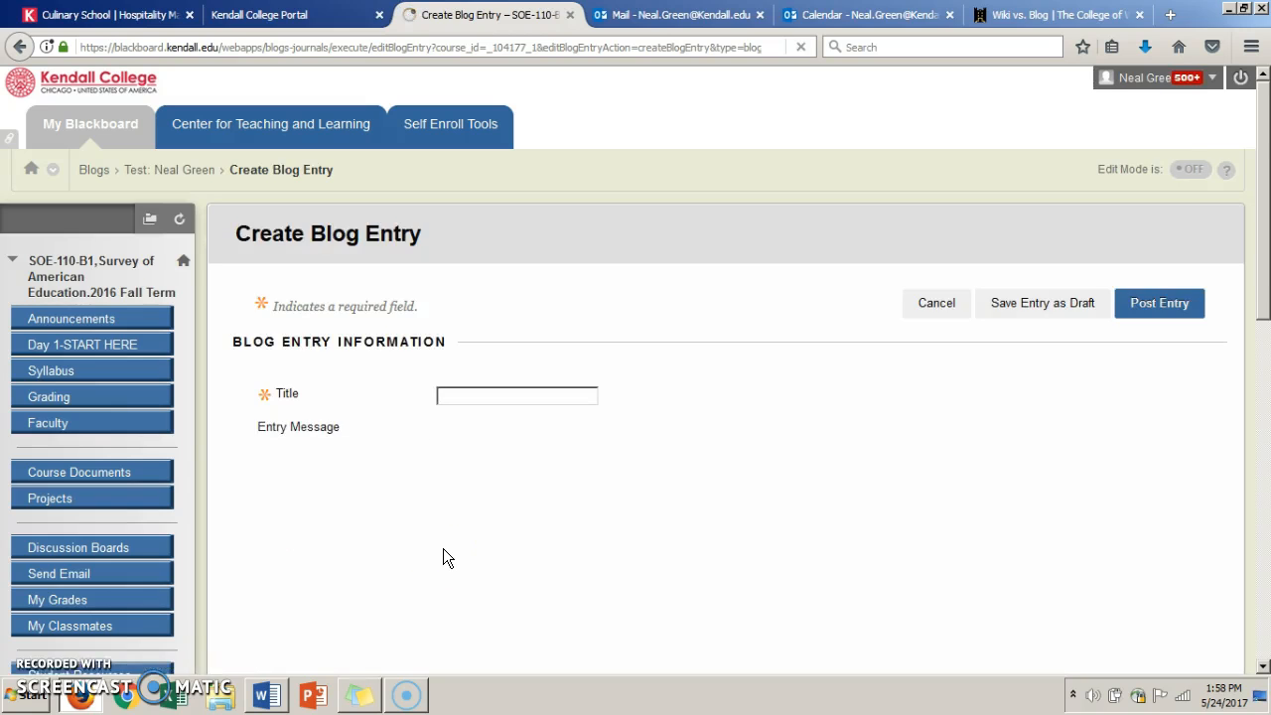
text(lsdjflgj;slkj)
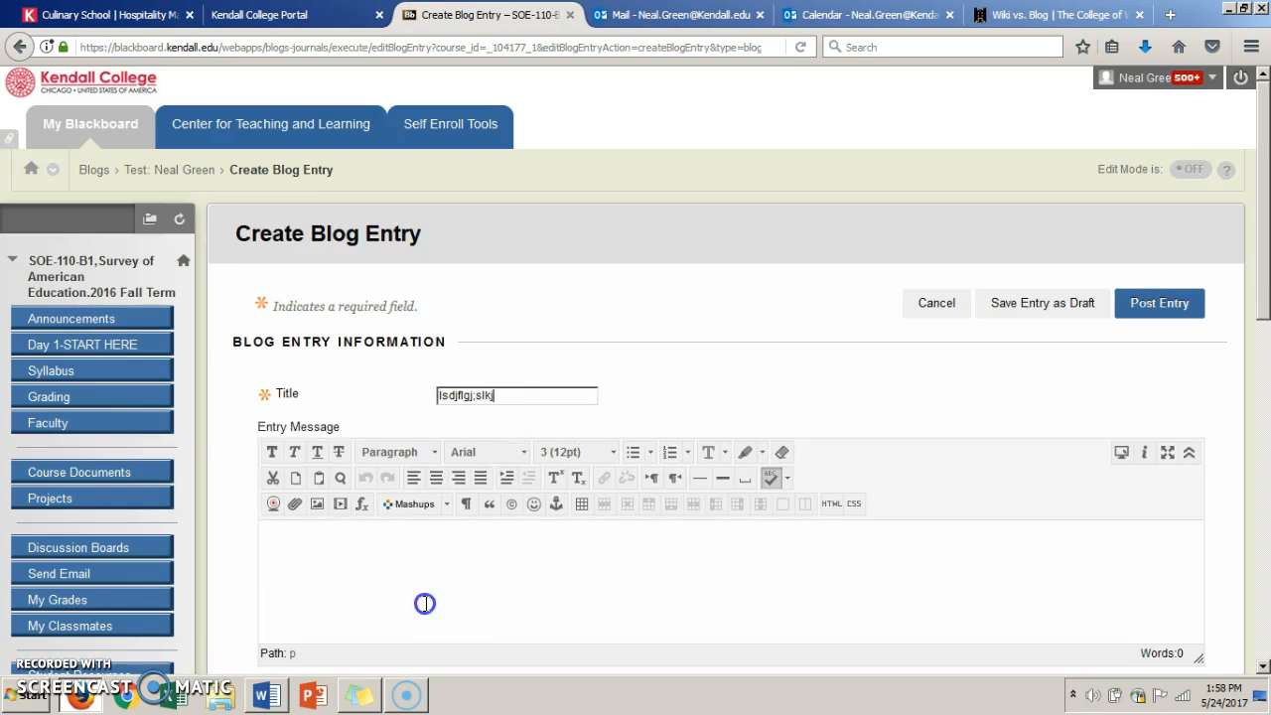
click(423, 602)
text(aklfdjasd;klfj)
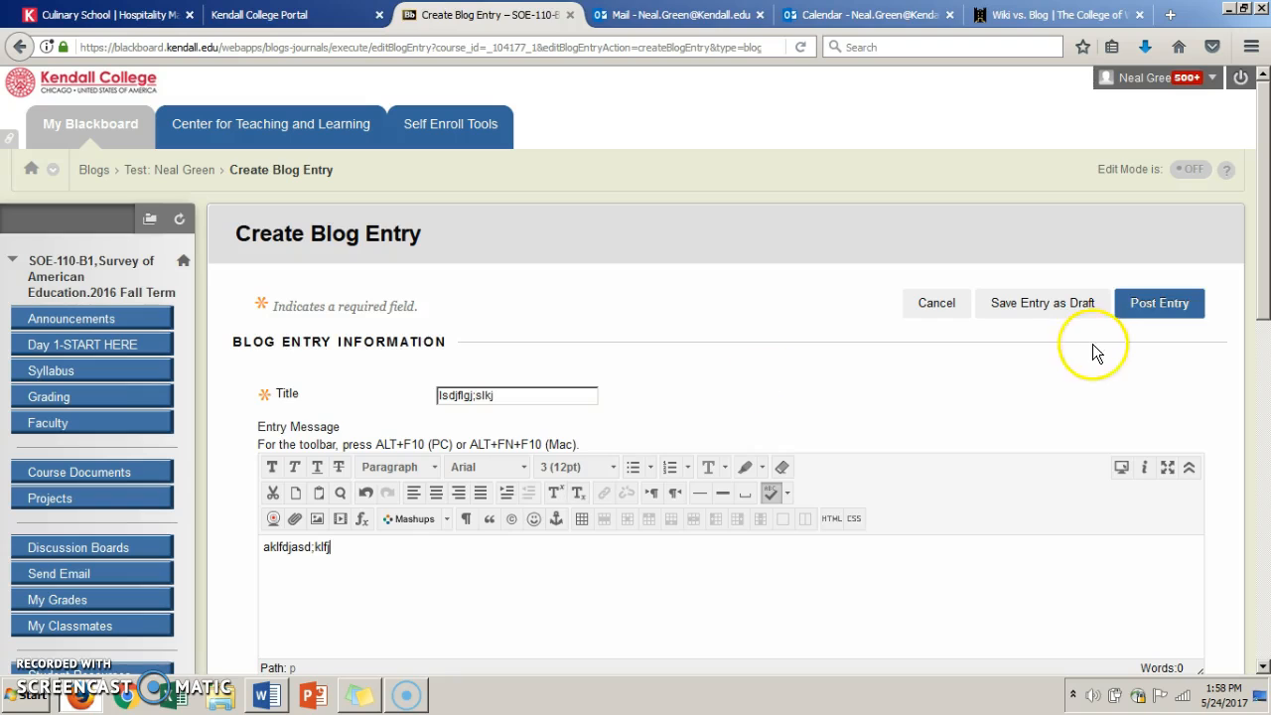
click(1152, 301)
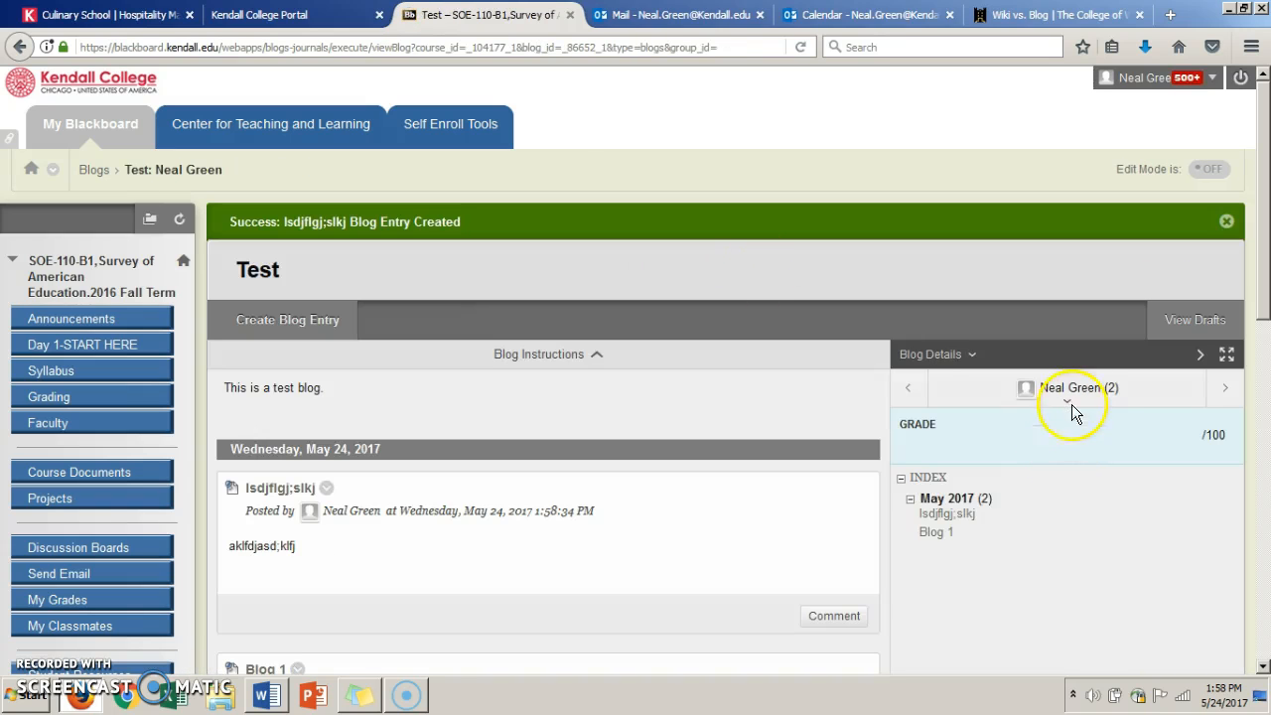
click(1069, 401)
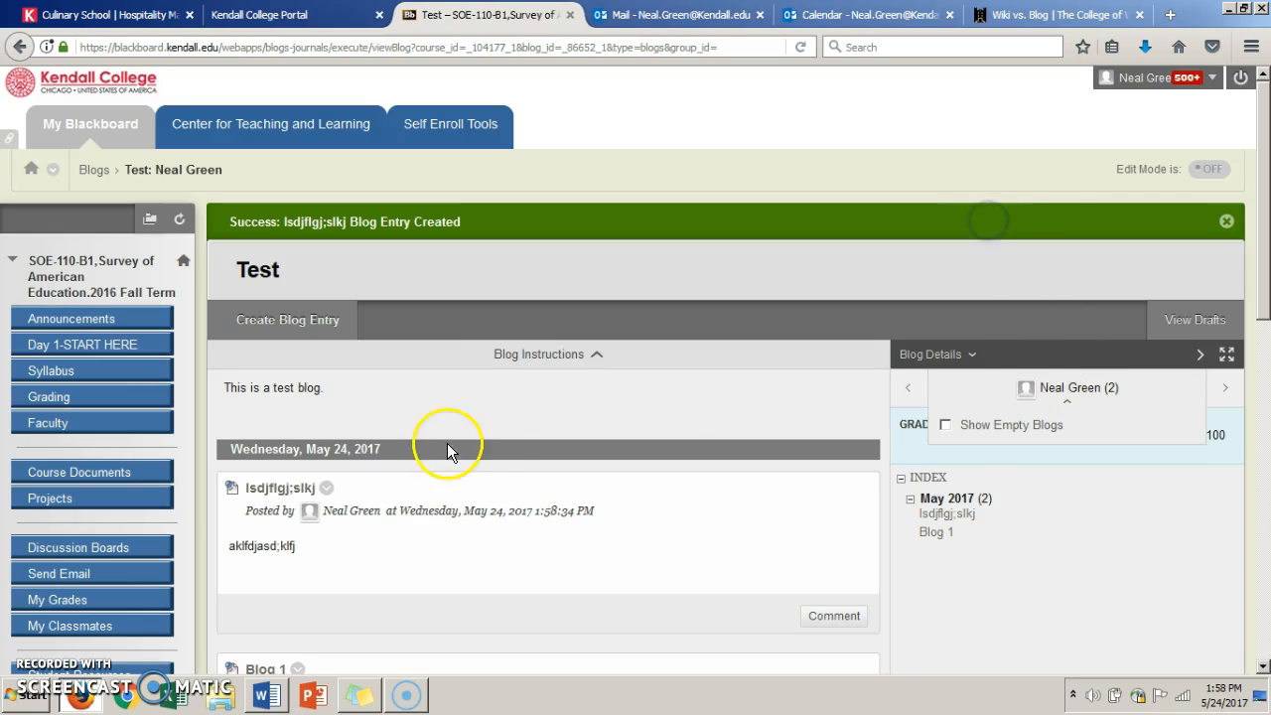
- Collapse the Course Tools section, open the Full Grade Center and locate the Test blog's grade column
click(1262, 625)
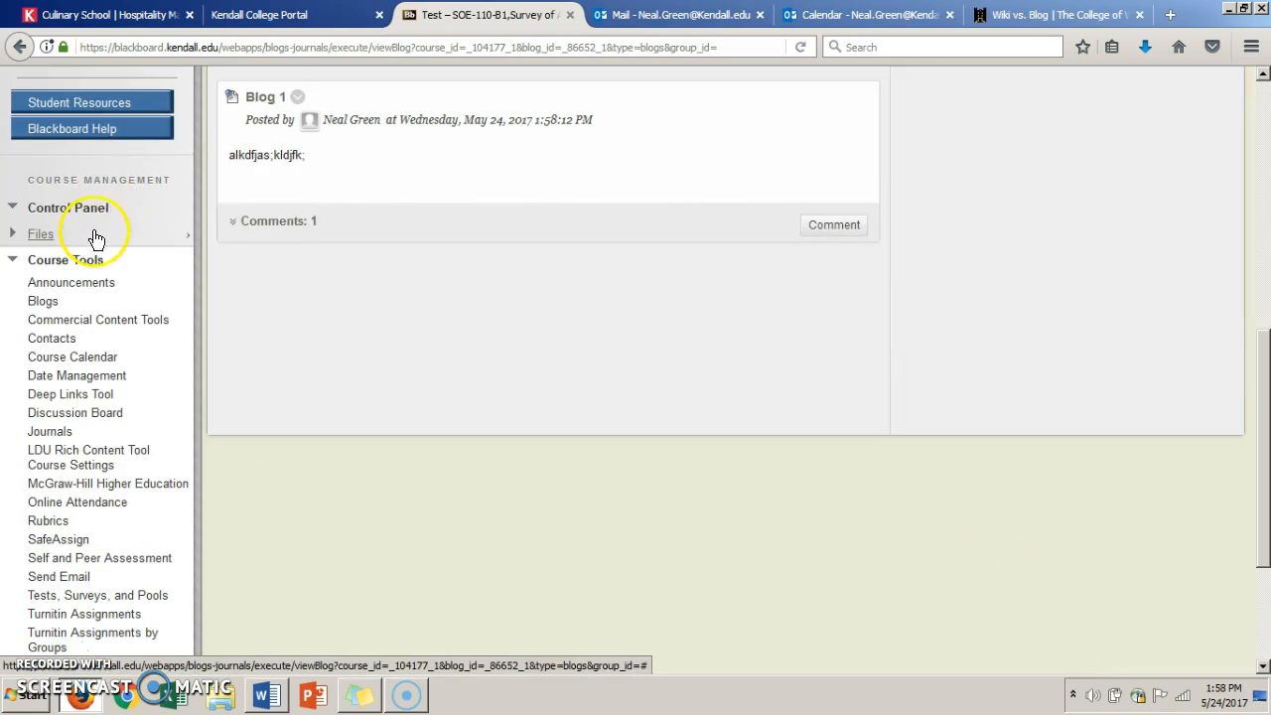
click(84, 262)
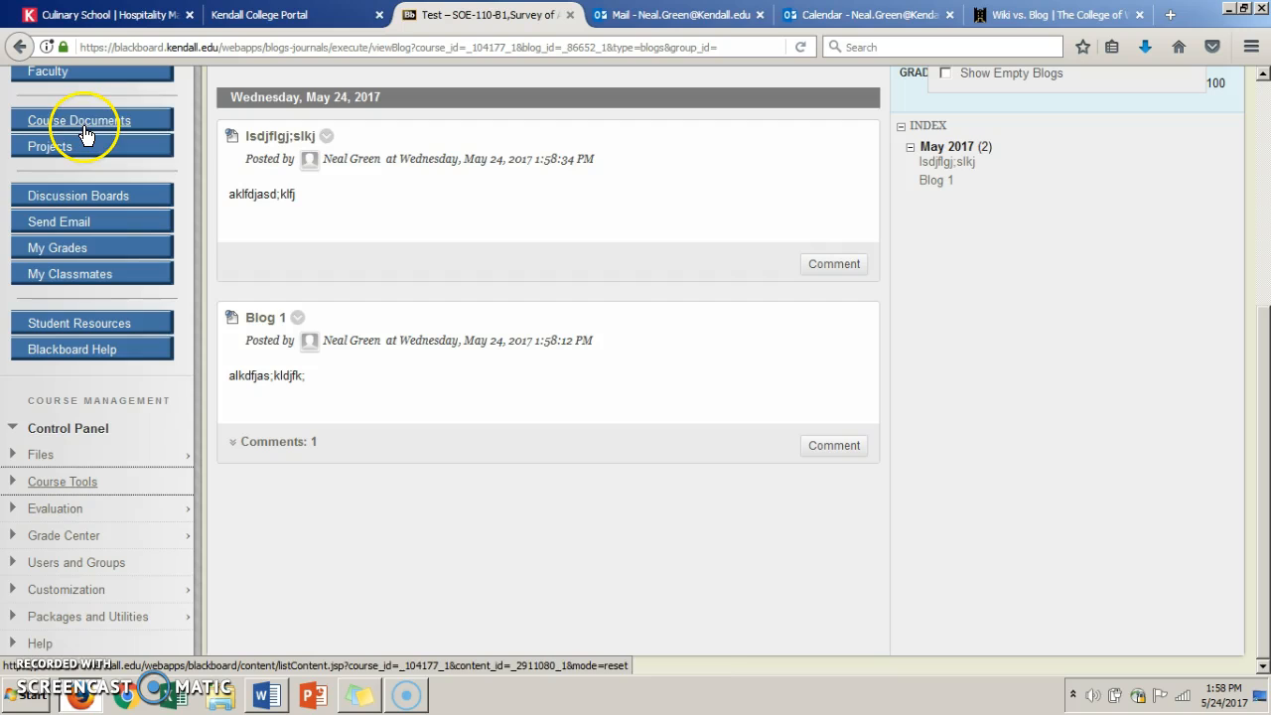
click(92, 535)
click(88, 577)
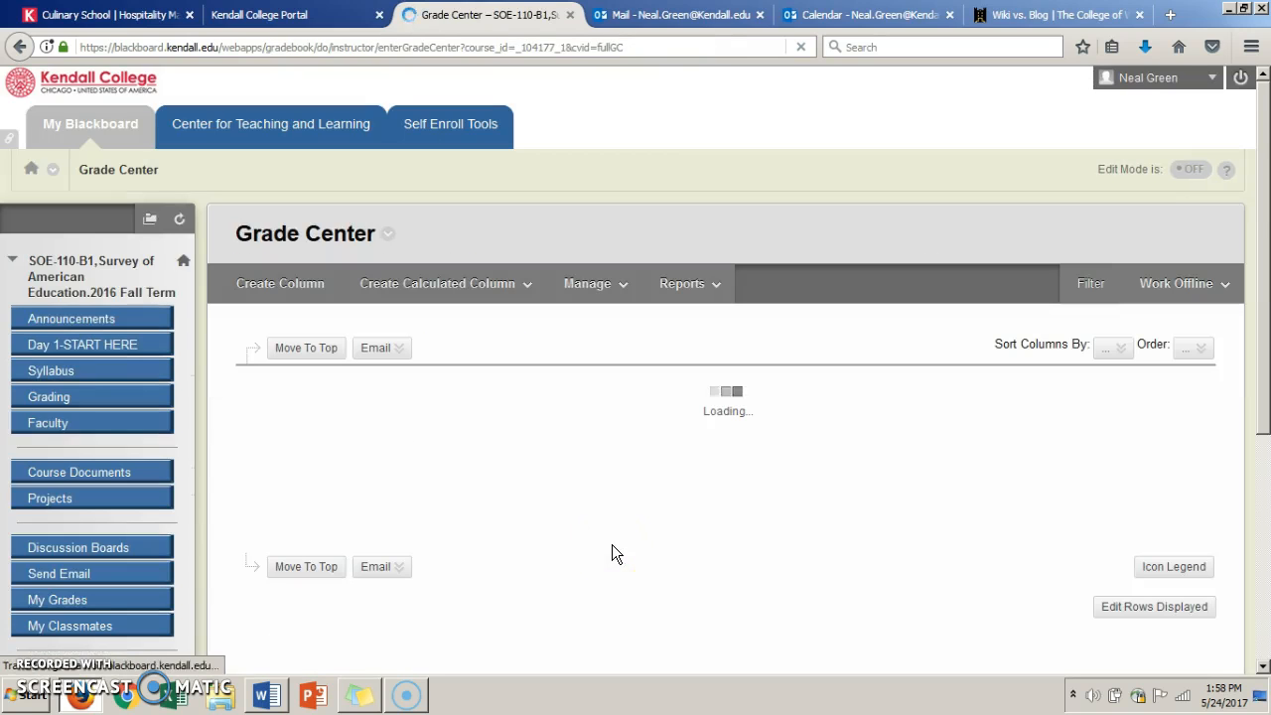
click(1264, 667)
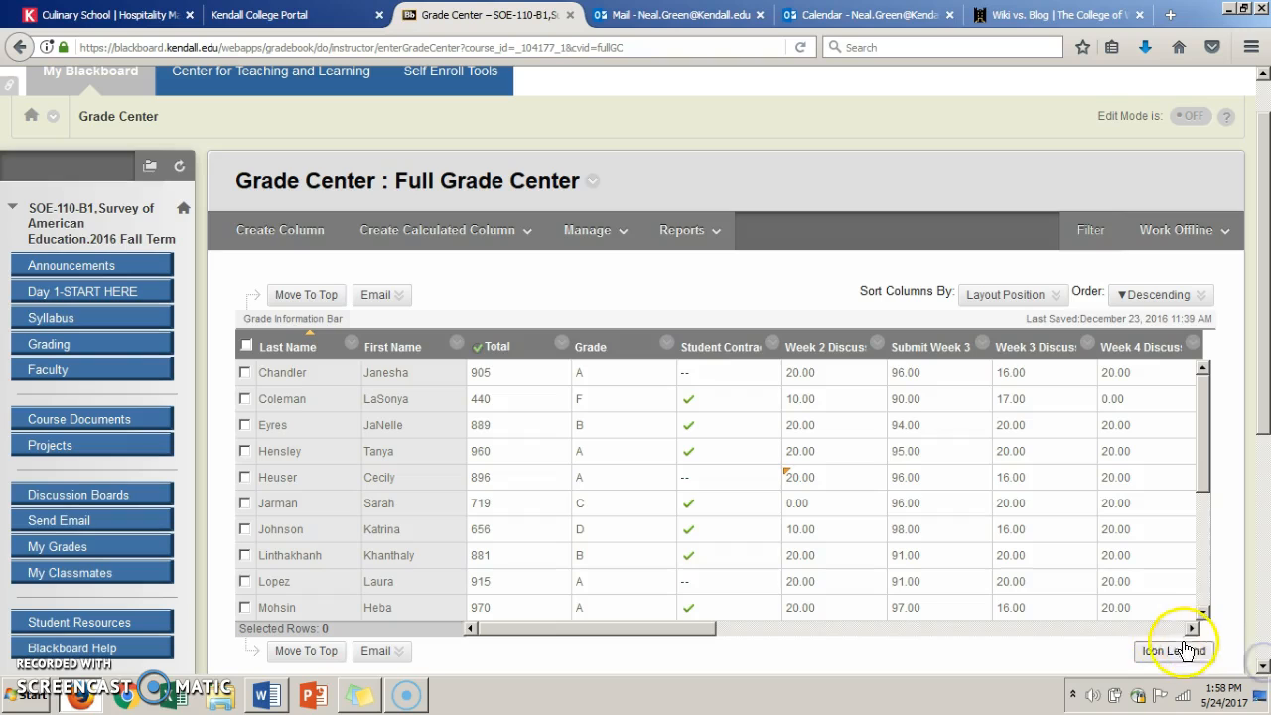
click(1160, 625)
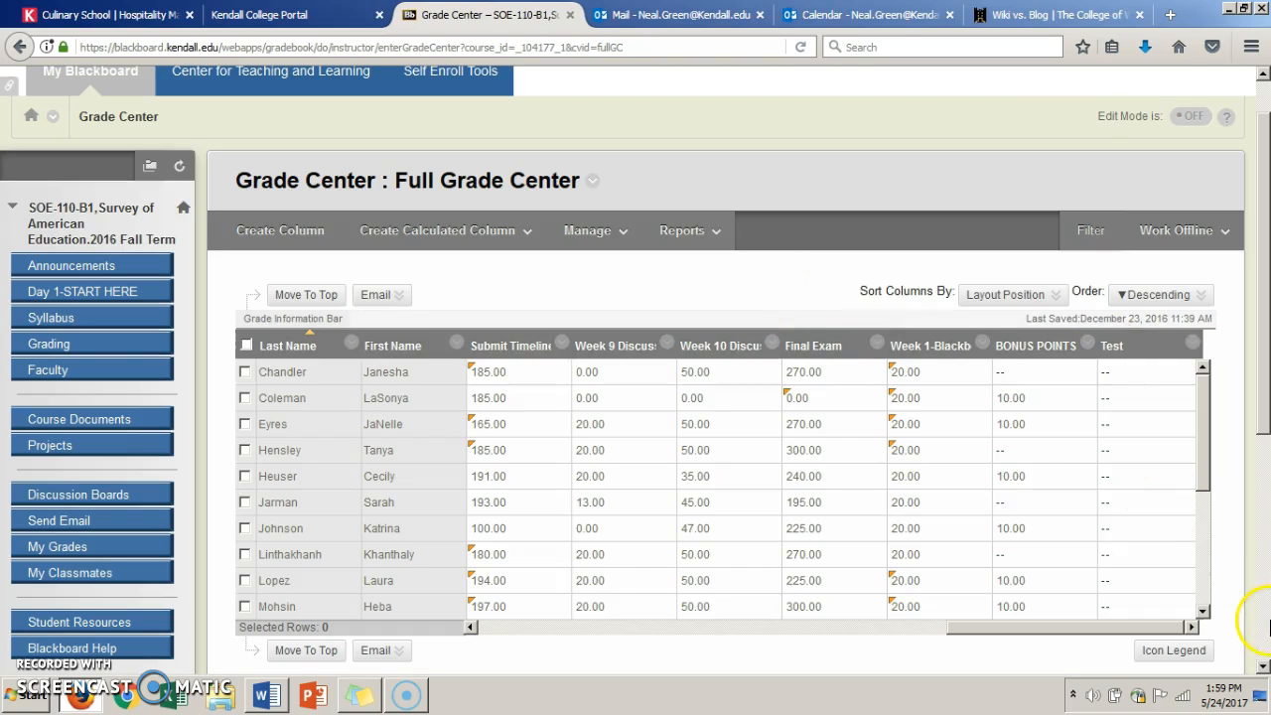
- Collapse the Grade Center section of the control panel, expand Course Tools and locate the Wikis tool
scroll(1265, 660, down, 7)
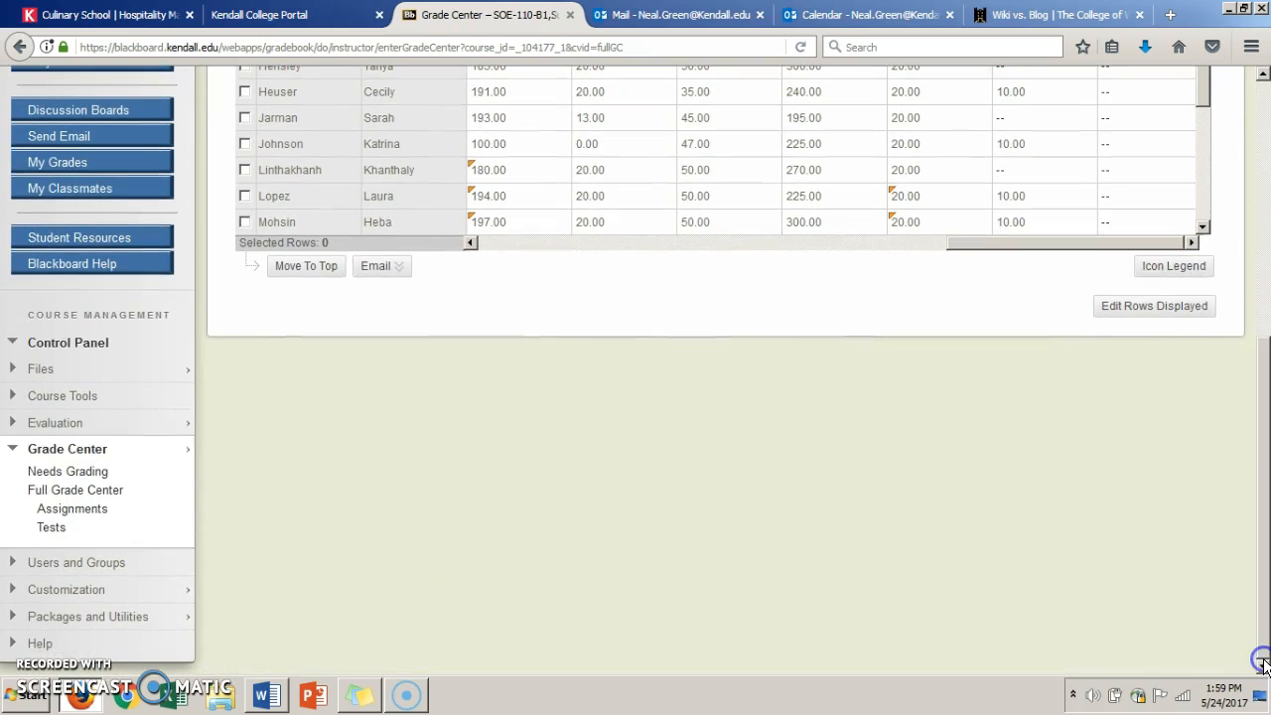
click(99, 449)
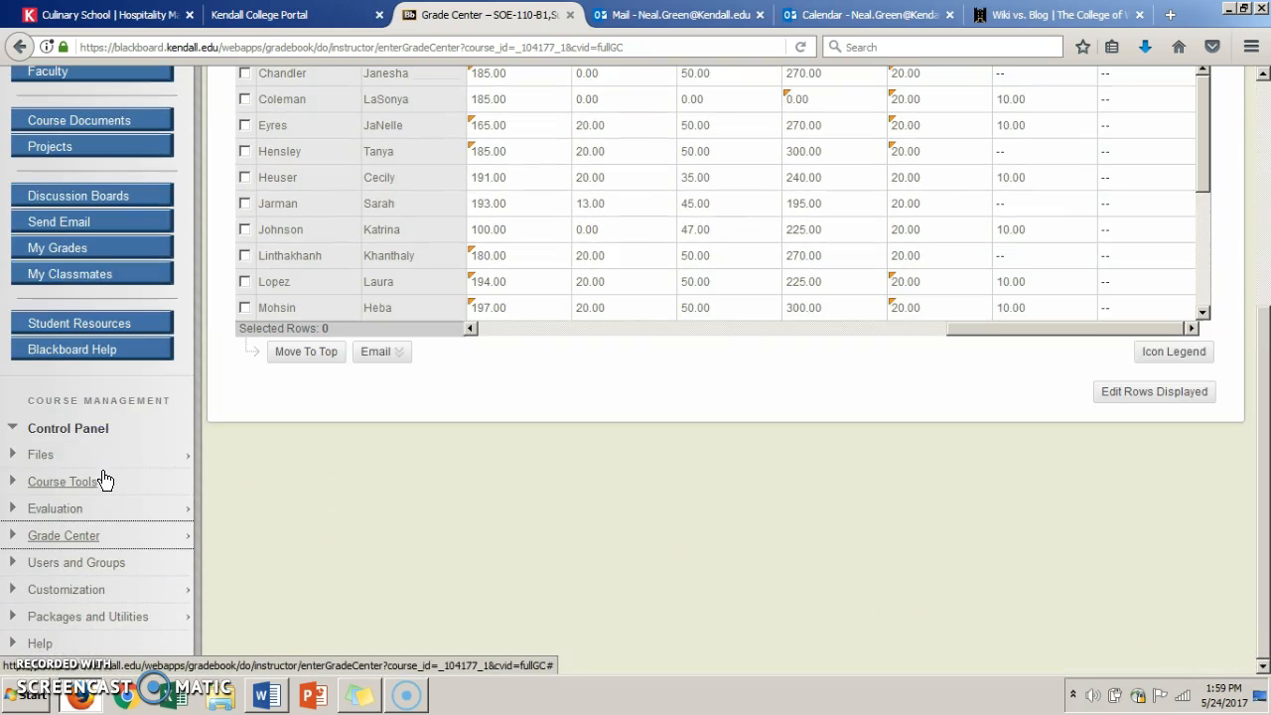
click(105, 481)
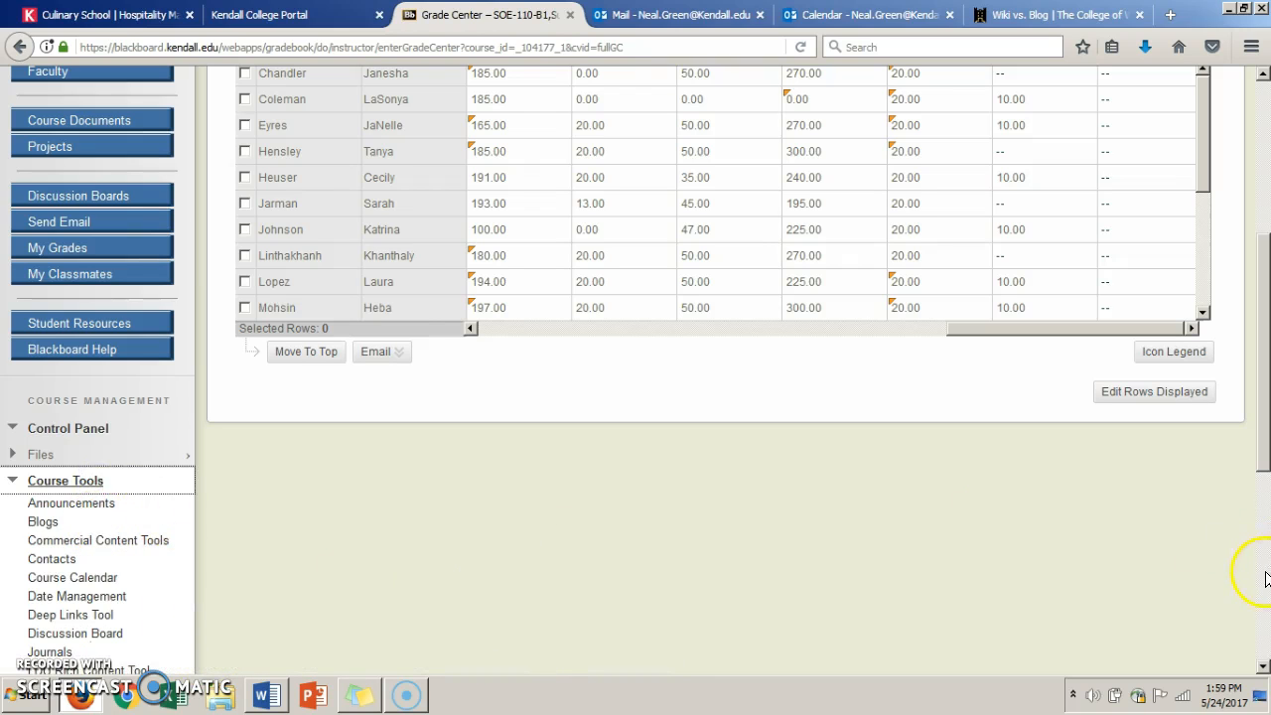
scroll(1263, 663, down, 5)
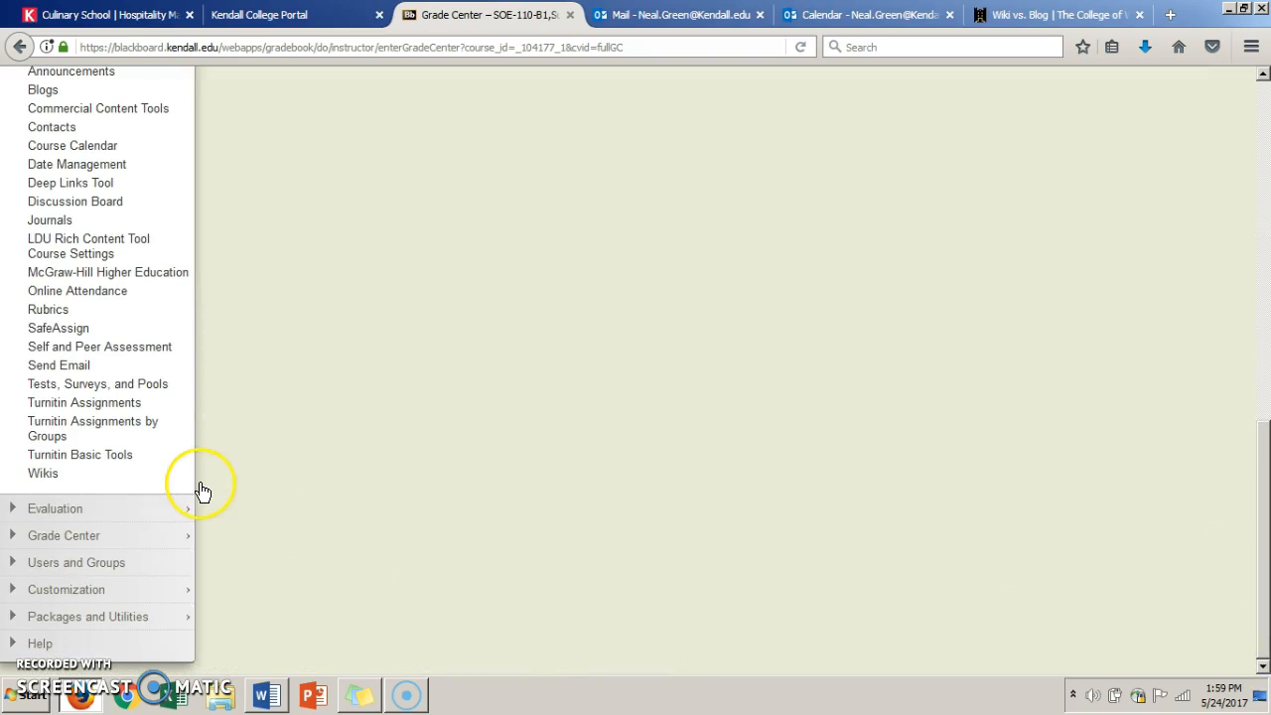